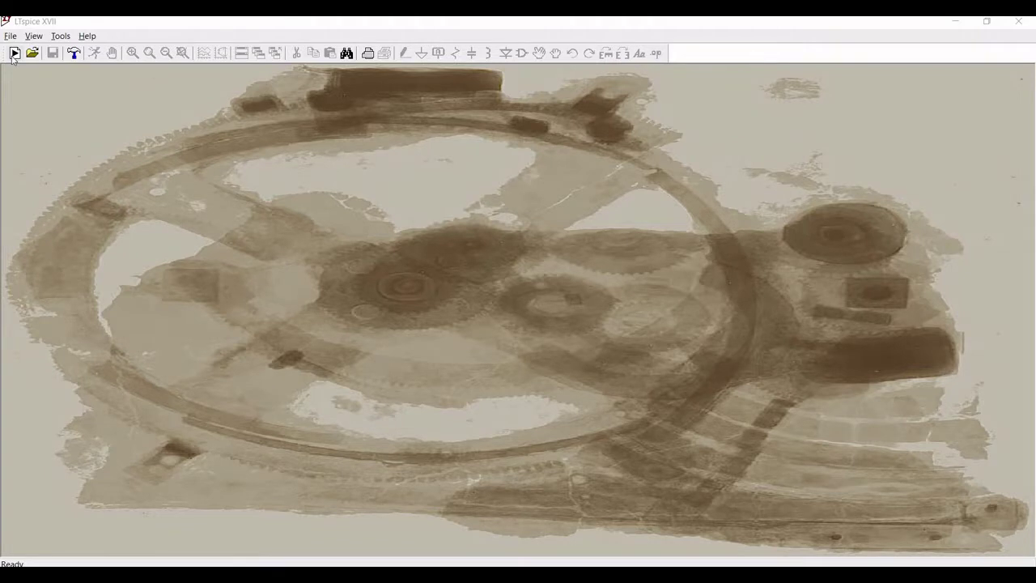
# Step: Close the finished Fig18_5 example and start a new blank schematic, Draft2
pyautogui.click(14, 53)
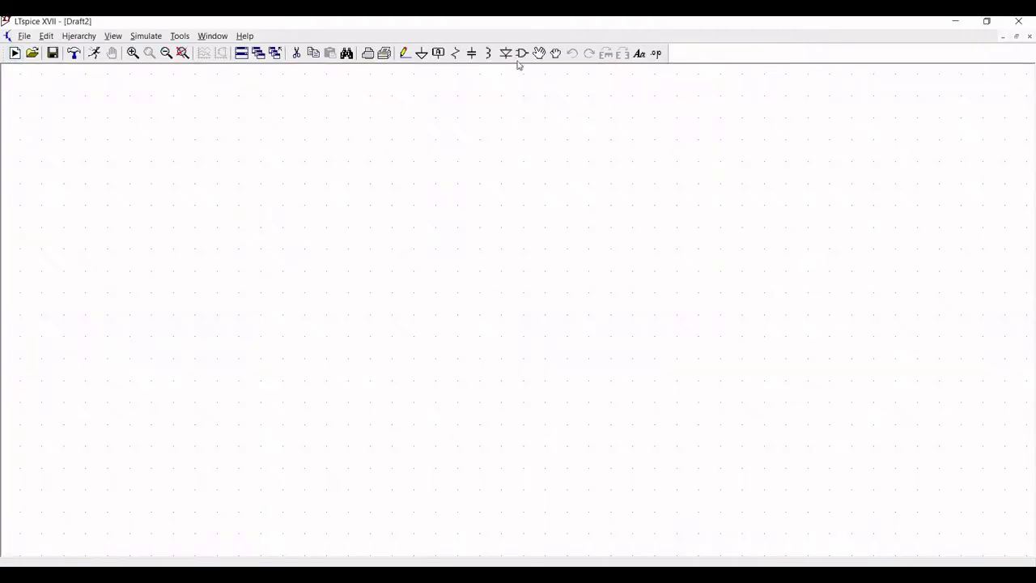
# Step: Place three nmos4 transistors: M1 and M2 stacked vertically, and M3 rotated to their right
pyautogui.press('F2')
pyautogui.moveTo(545, 406); pyautogui.dragTo(583, 405)
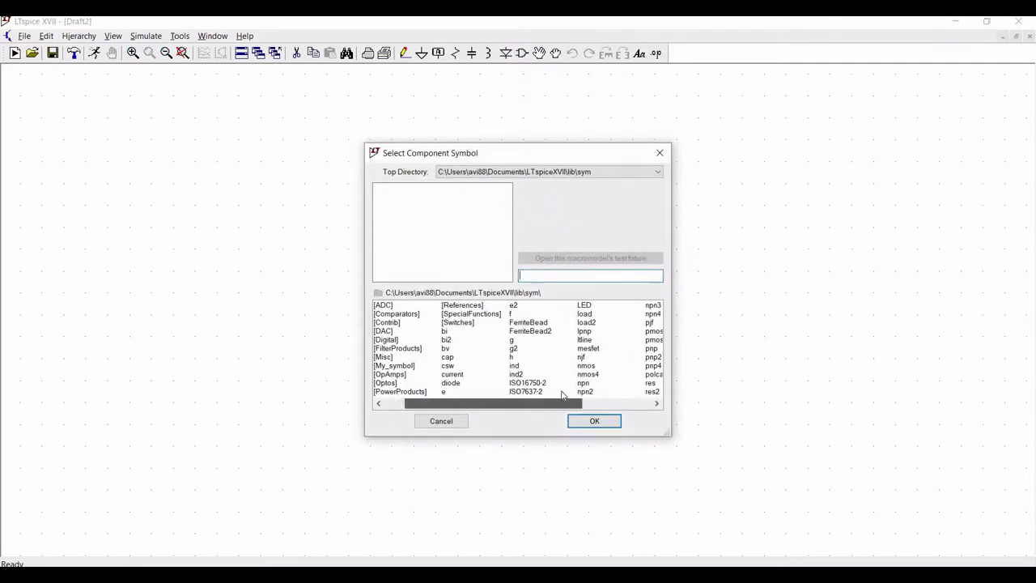
pyautogui.click(522, 375)
pyautogui.click(595, 421)
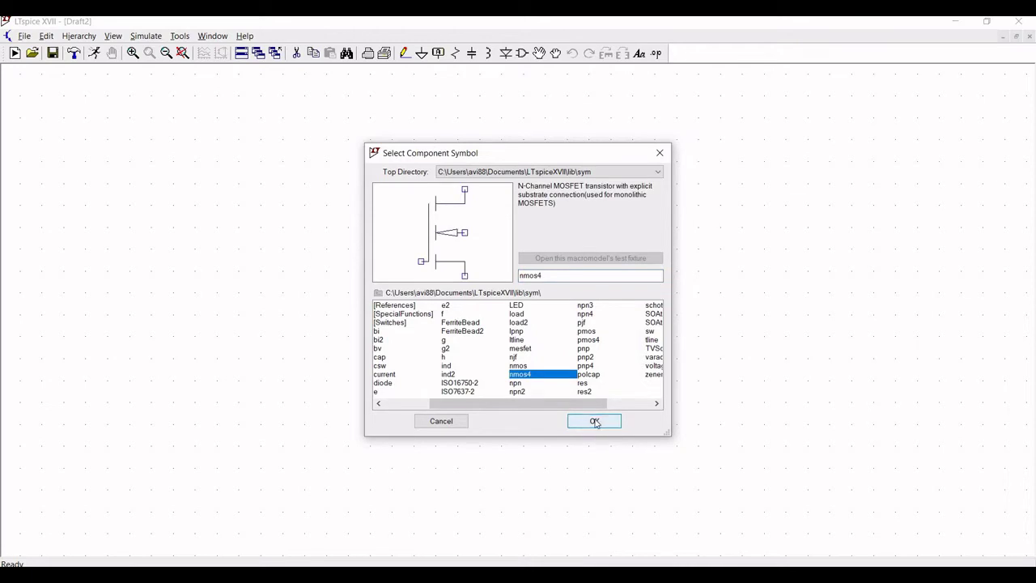
pyautogui.click(595, 421)
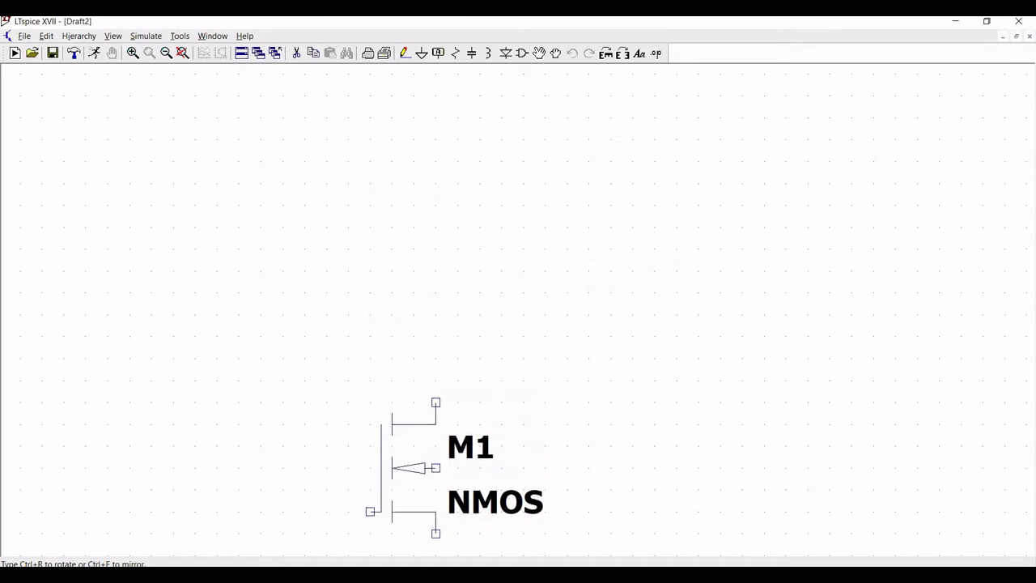
pyautogui.click(370, 402)
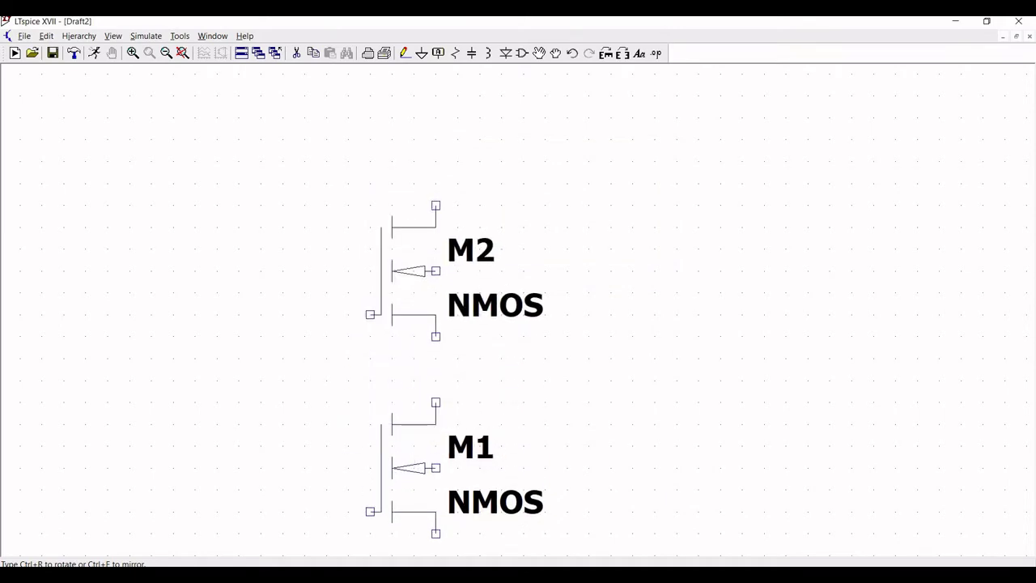
pyautogui.click(370, 206)
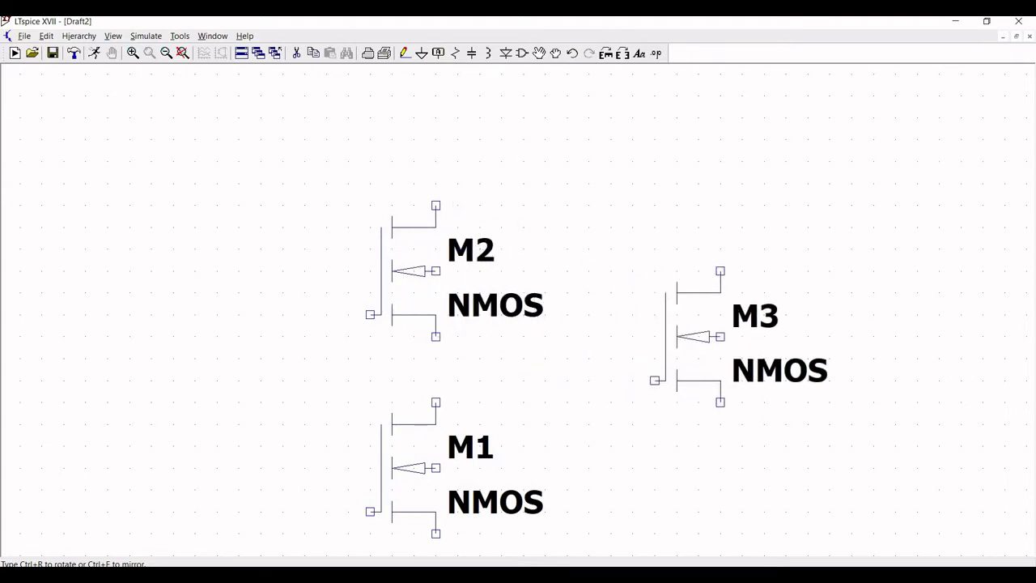
pyautogui.hotkey('ctrl', 'r')
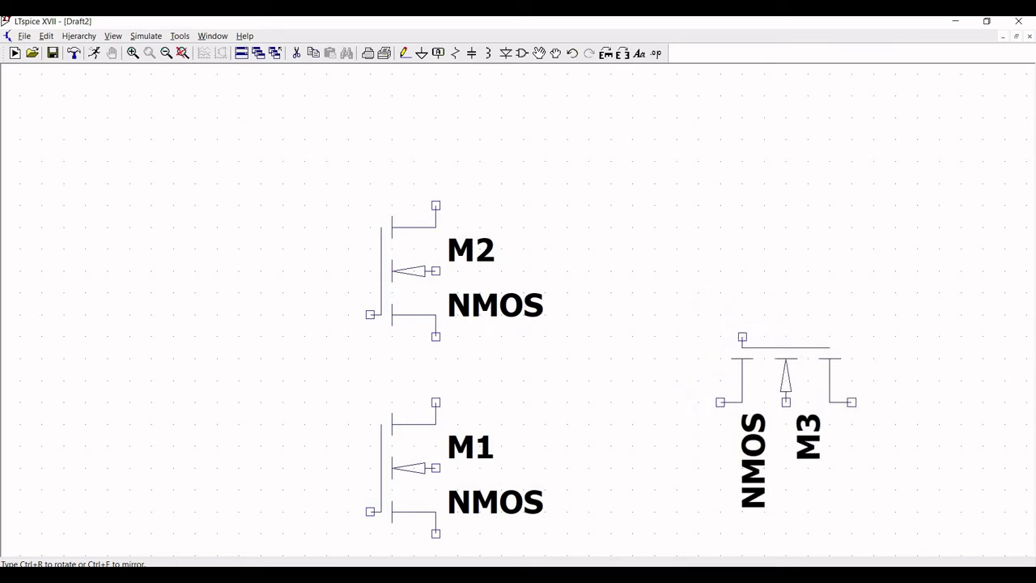
pyautogui.click(819, 387)
pyautogui.press('Escape')
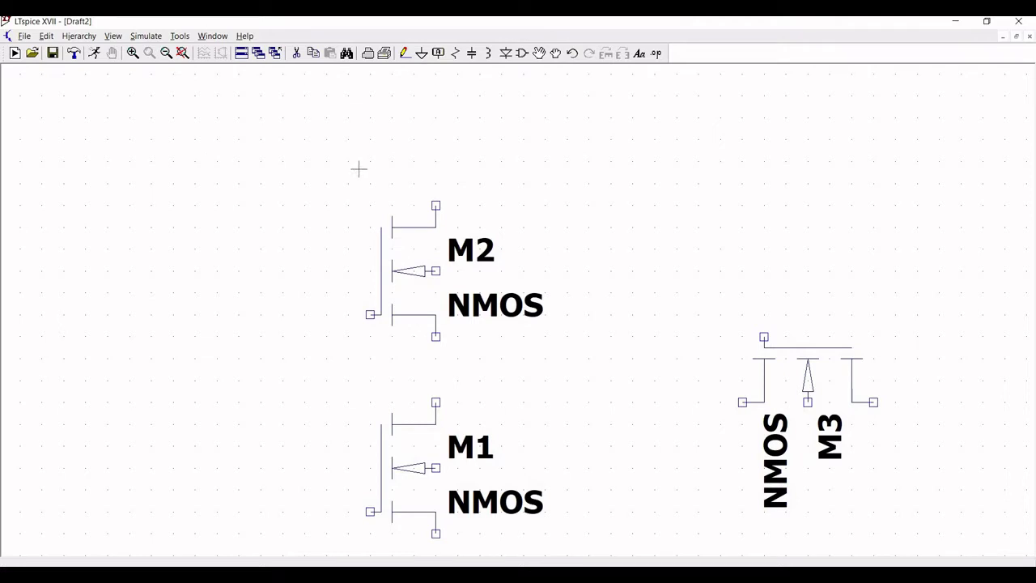
# Step: Move M2, M1 and M3, placing M1 well below M2 and M3 between them to the right
pyautogui.click(168, 52)
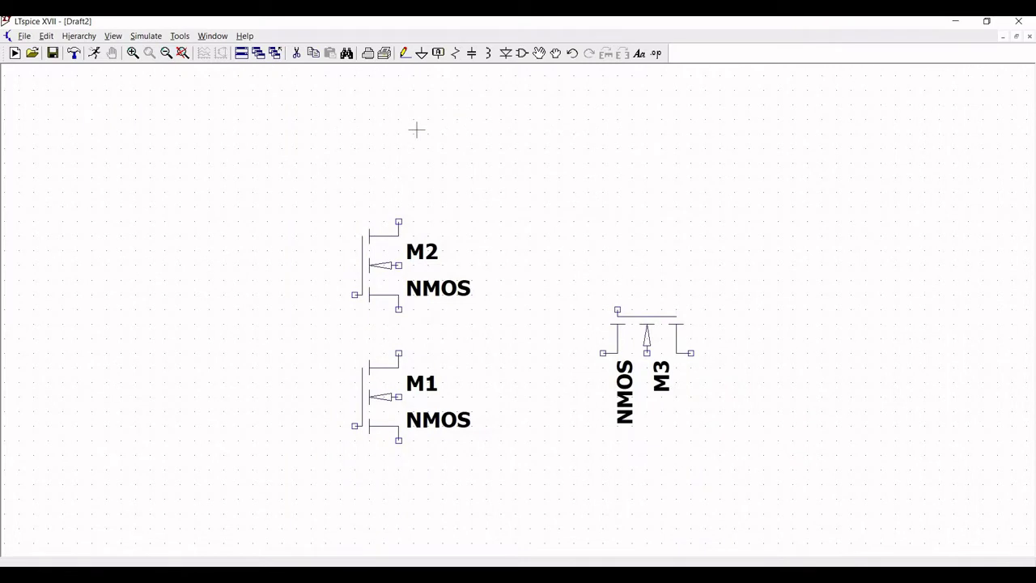
pyautogui.click(540, 54)
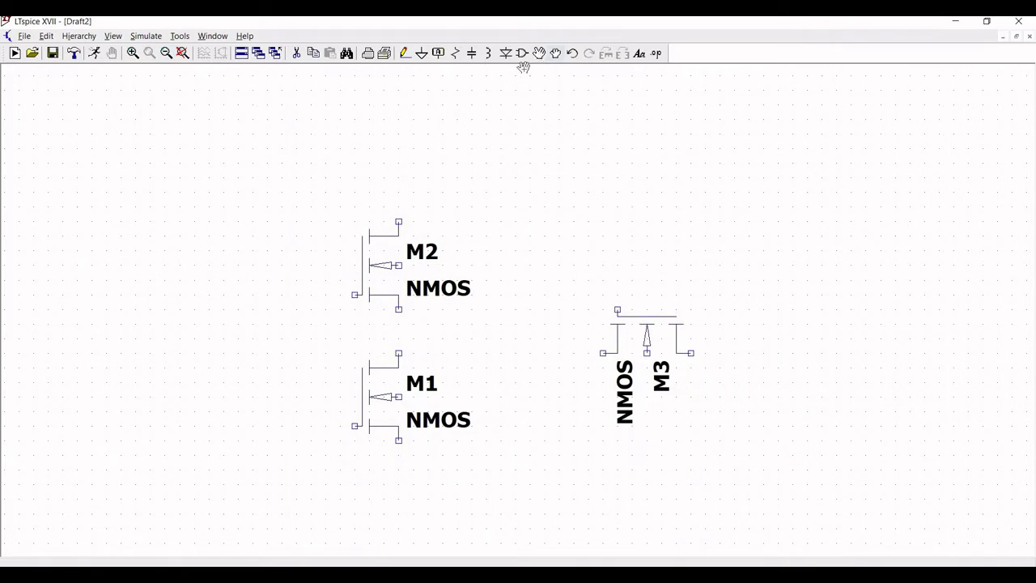
pyautogui.click(375, 250)
pyautogui.click(362, 212)
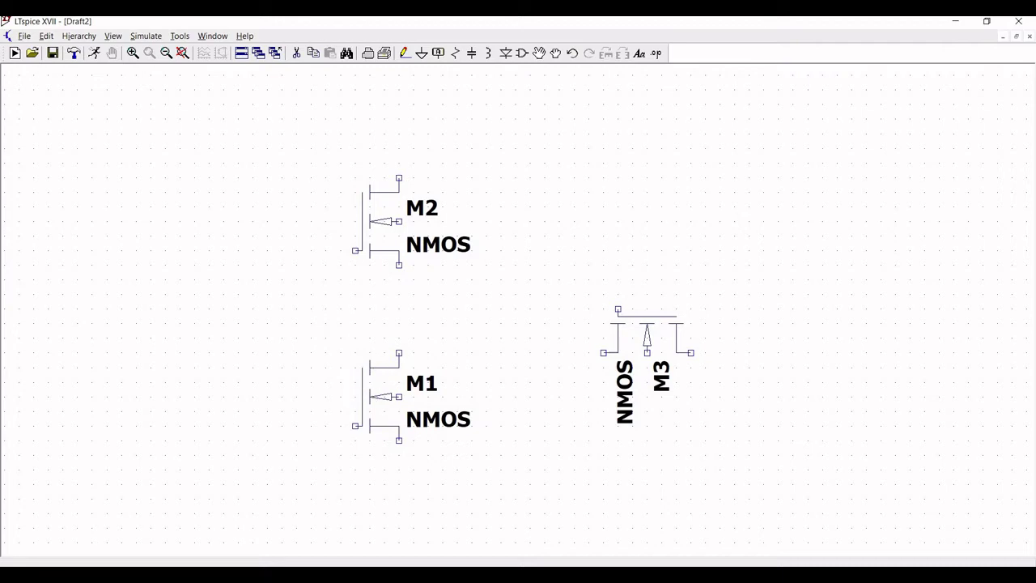
pyautogui.click(374, 395)
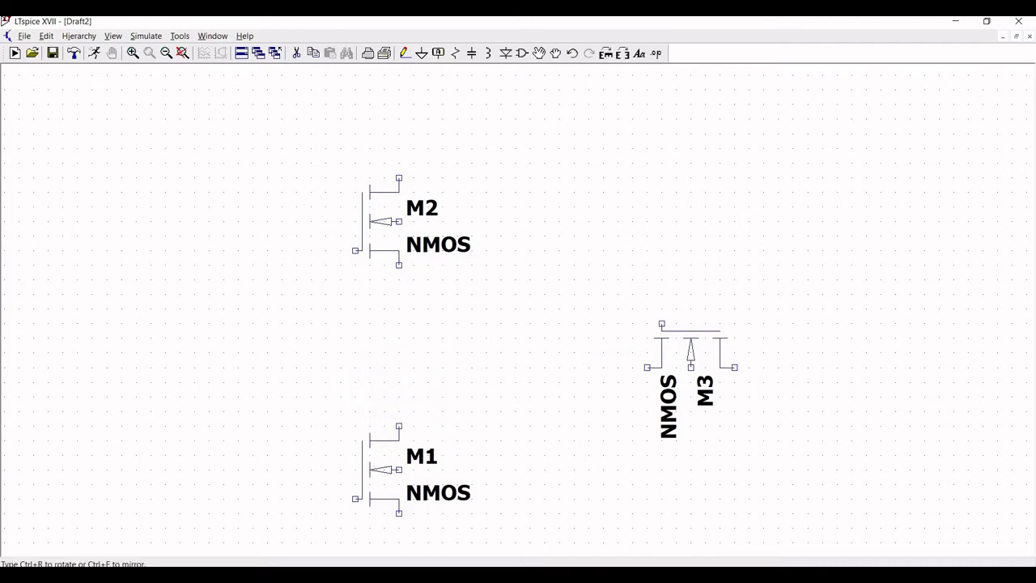
pyautogui.click(657, 362)
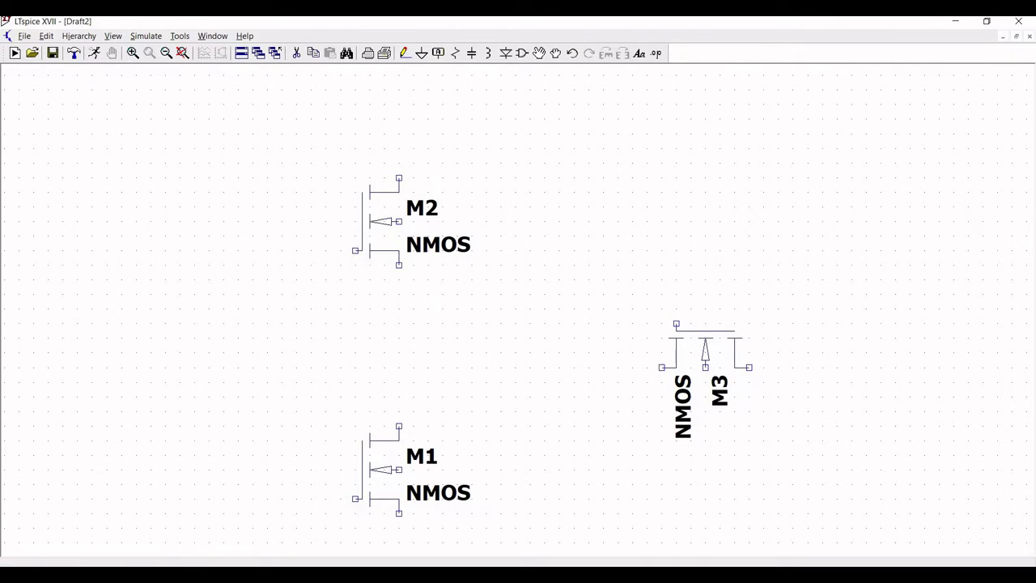
pyautogui.click(377, 221)
pyautogui.click(363, 236)
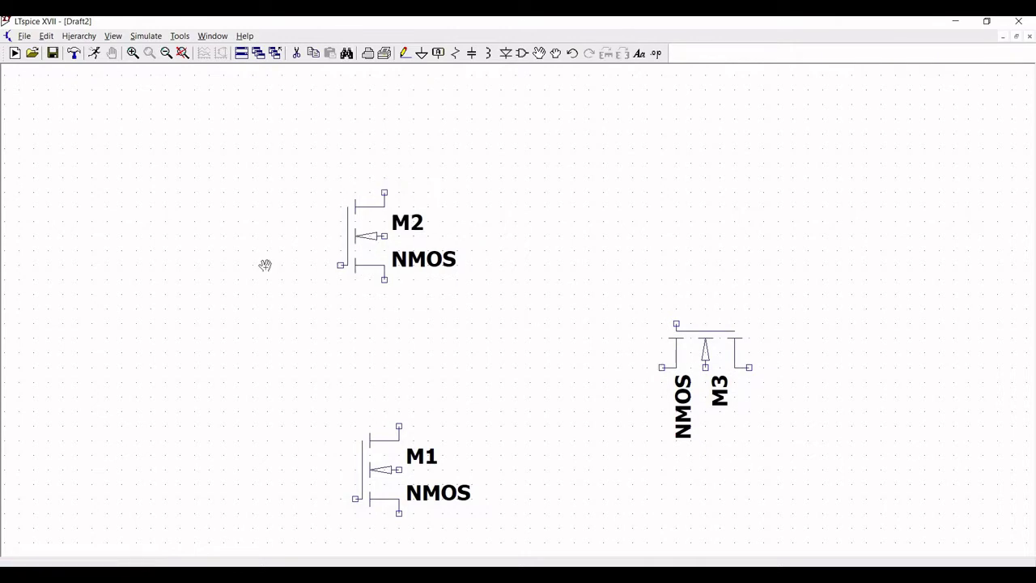
pyautogui.click(166, 53)
pyautogui.moveTo(228, 246); pyautogui.dragTo(271, 179)
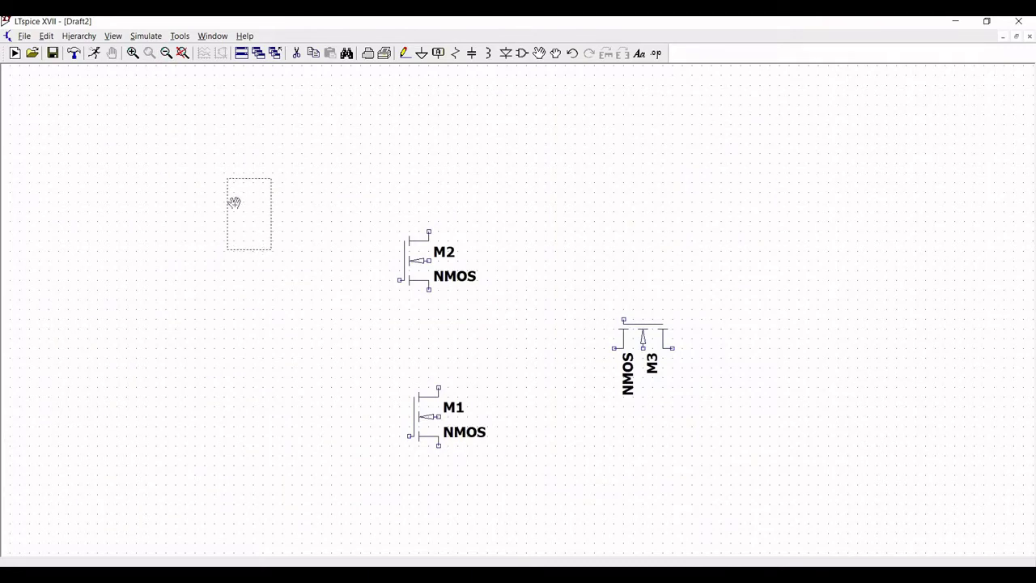
pyautogui.moveTo(297, 211); pyautogui.dragTo(250, 292)
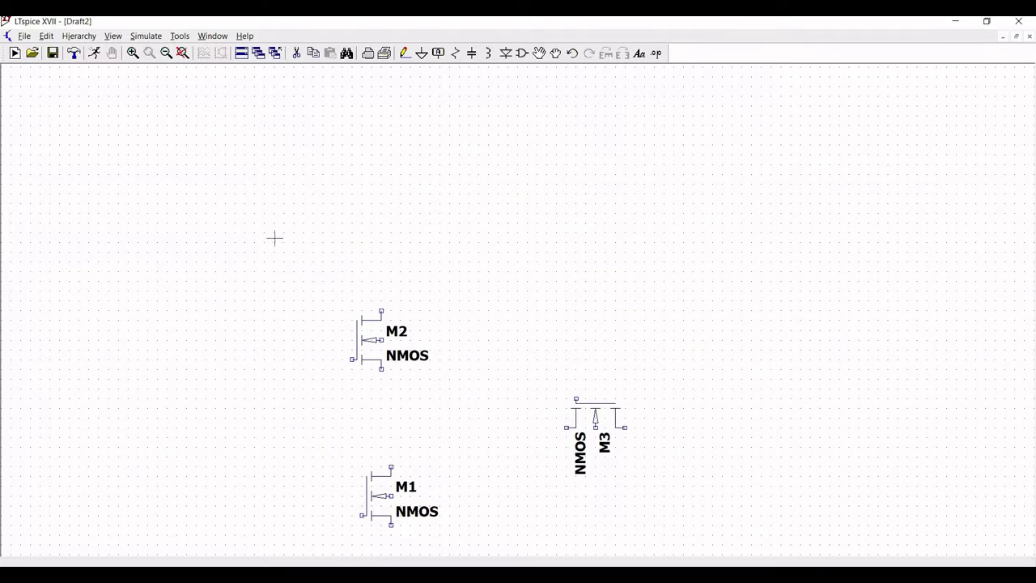
# Step: Place pmos4 transistors M4 and M5 above M2, and M6 rotated twice at upper right
pyautogui.click(522, 53)
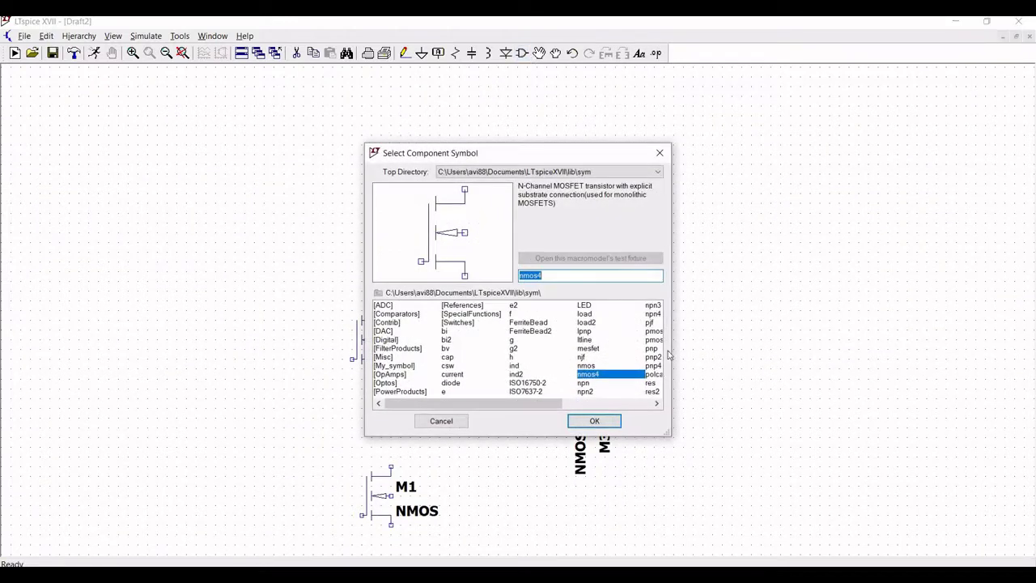
pyautogui.write('pmos4')
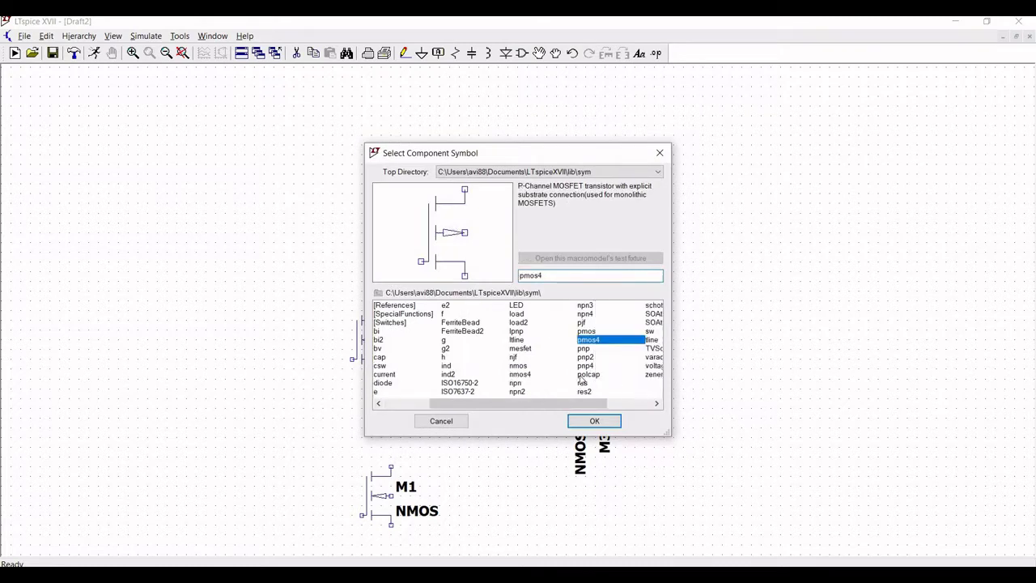
pyautogui.click(594, 421)
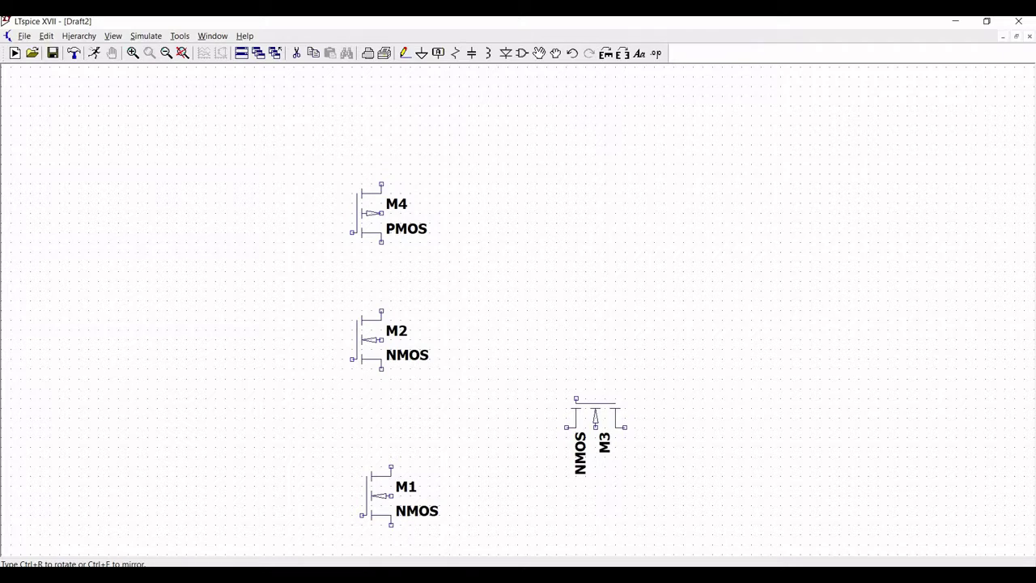
pyautogui.click(373, 223)
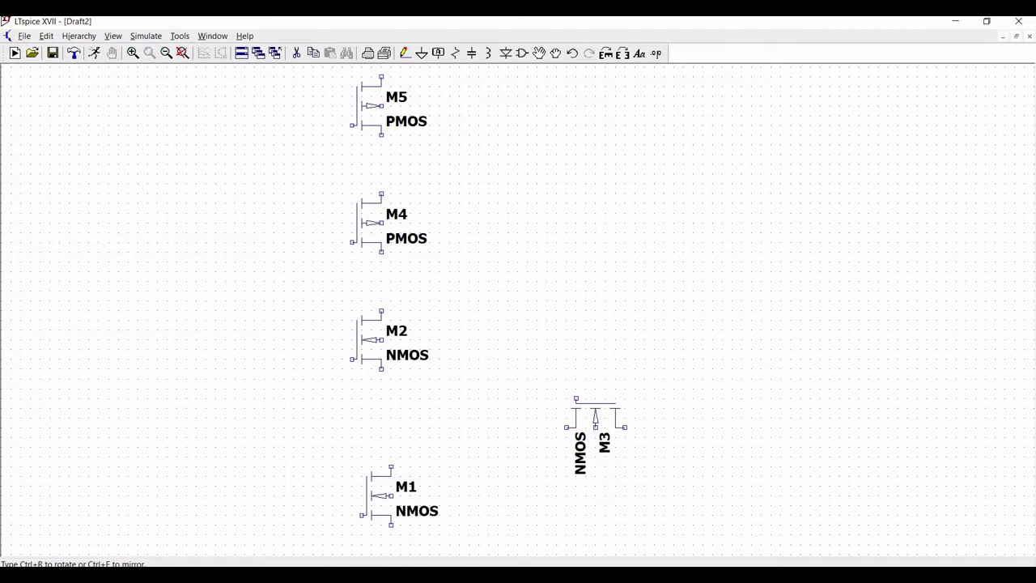
pyautogui.click(373, 106)
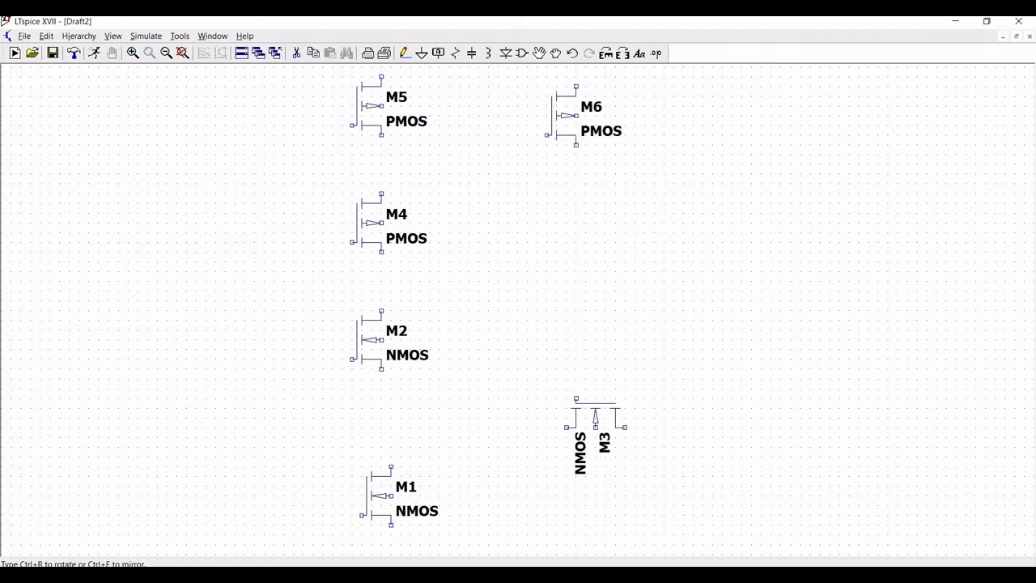
pyautogui.hotkey('ctrl', 'r')
pyautogui.hotkey('ctrl', 'r')
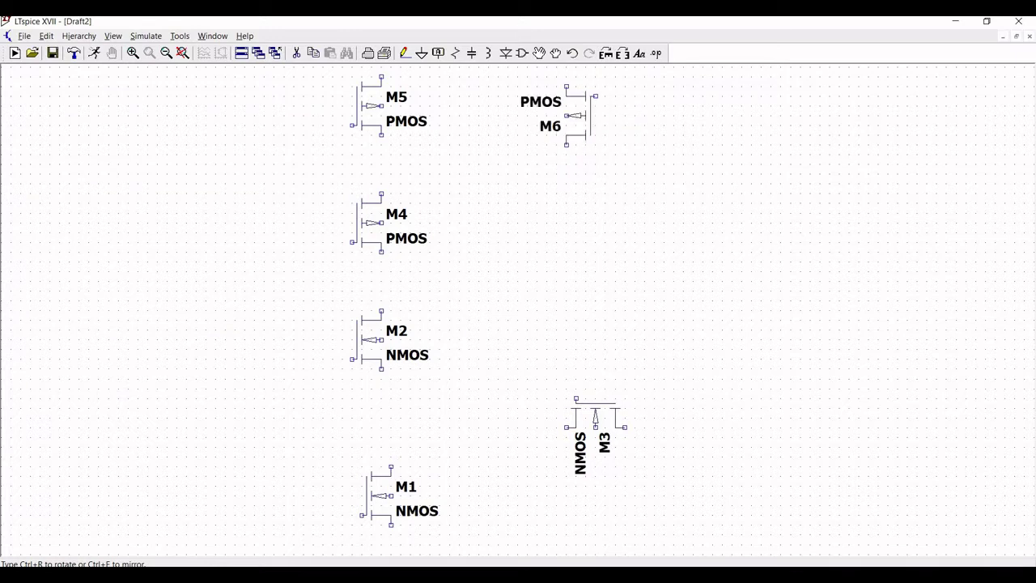
pyautogui.hotkey('ctrl', 'r')
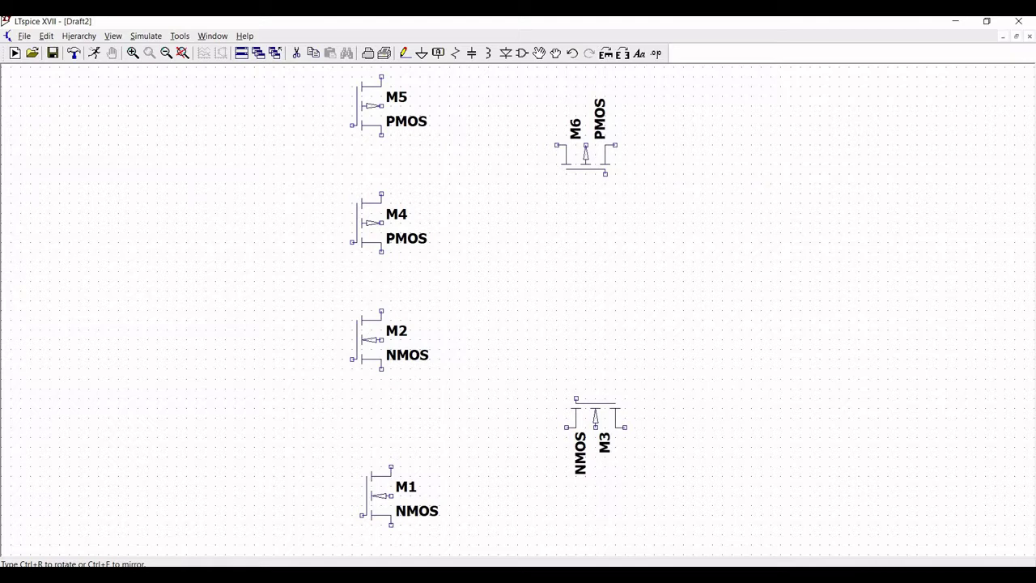
pyautogui.click(588, 154)
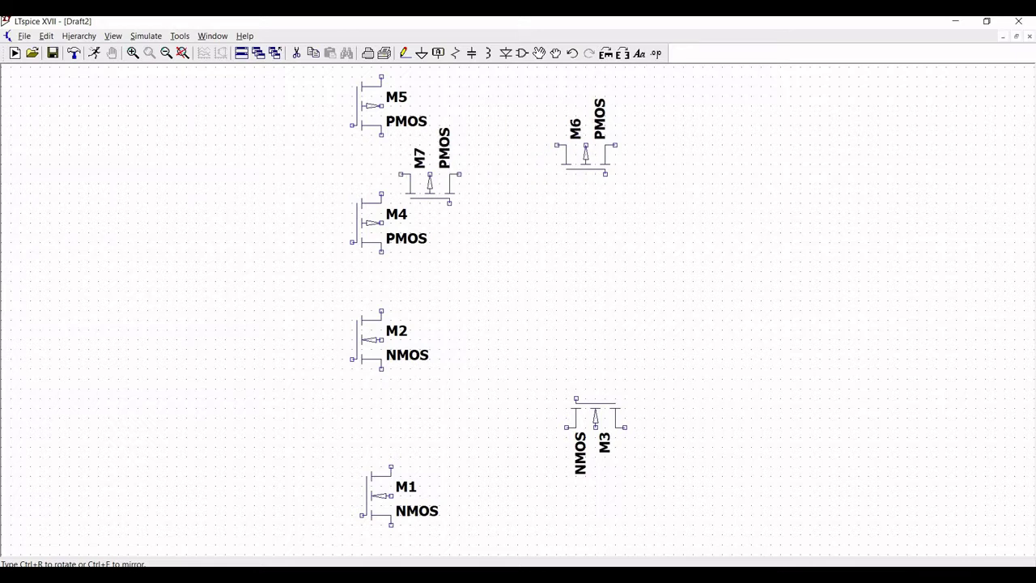
pyautogui.press('Escape')
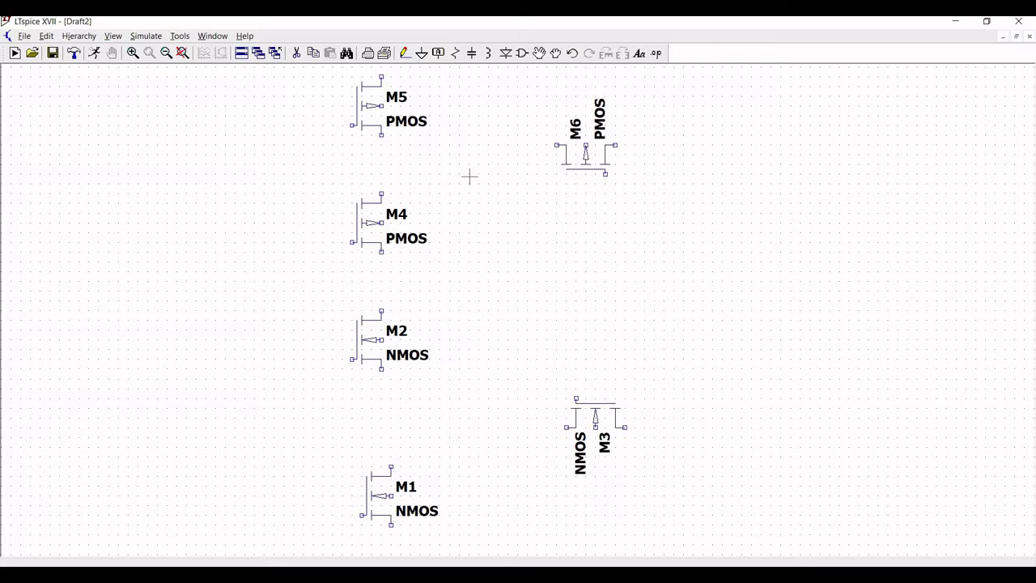
# Step: Wire the transistor stack in series, joining M2's source down to M1's drain
pyautogui.click(404, 53)
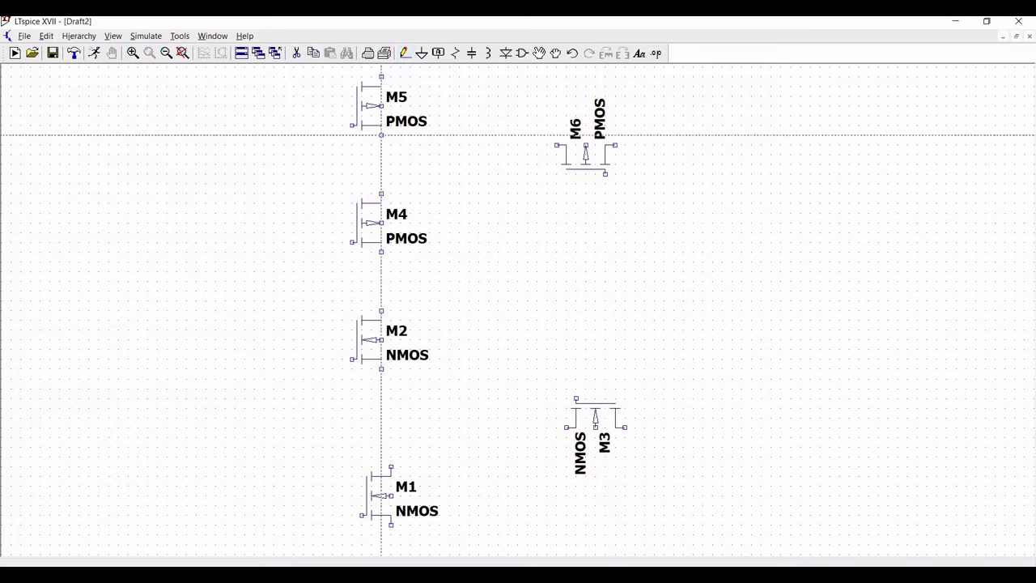
pyautogui.click(381, 134)
pyautogui.rightClick(381, 218)
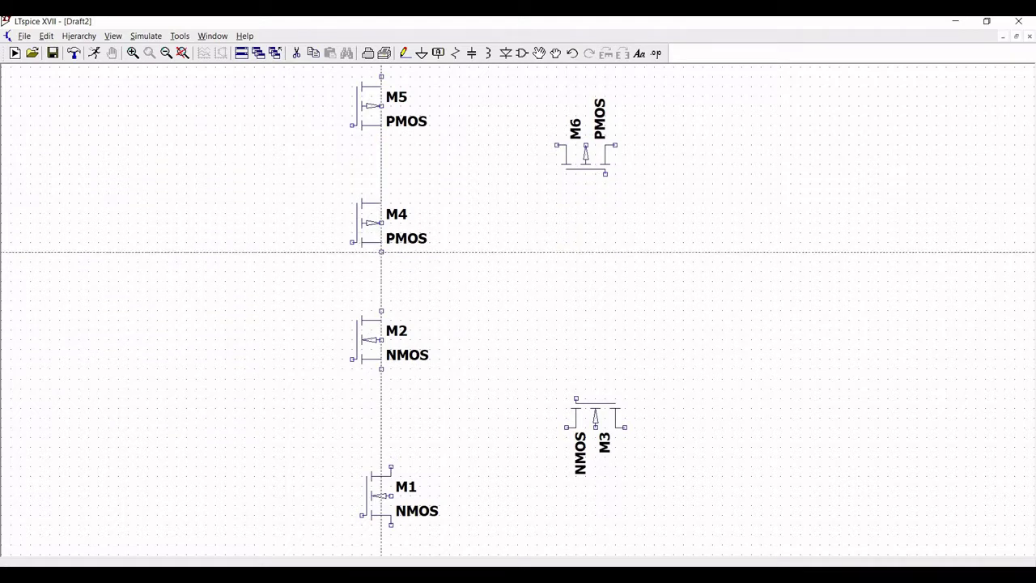
pyautogui.click(382, 252)
pyautogui.rightClick(381, 310)
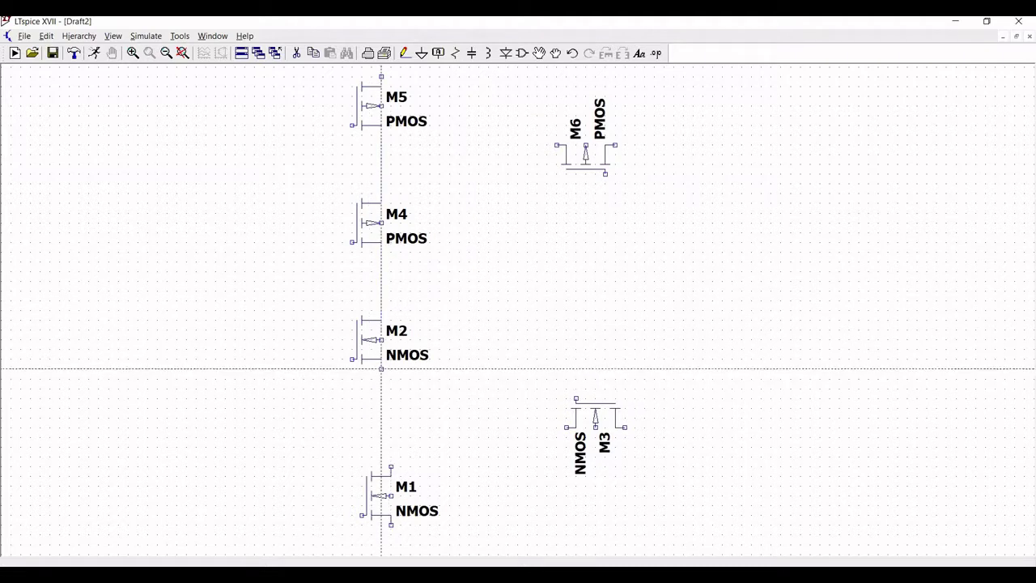
pyautogui.click(381, 369)
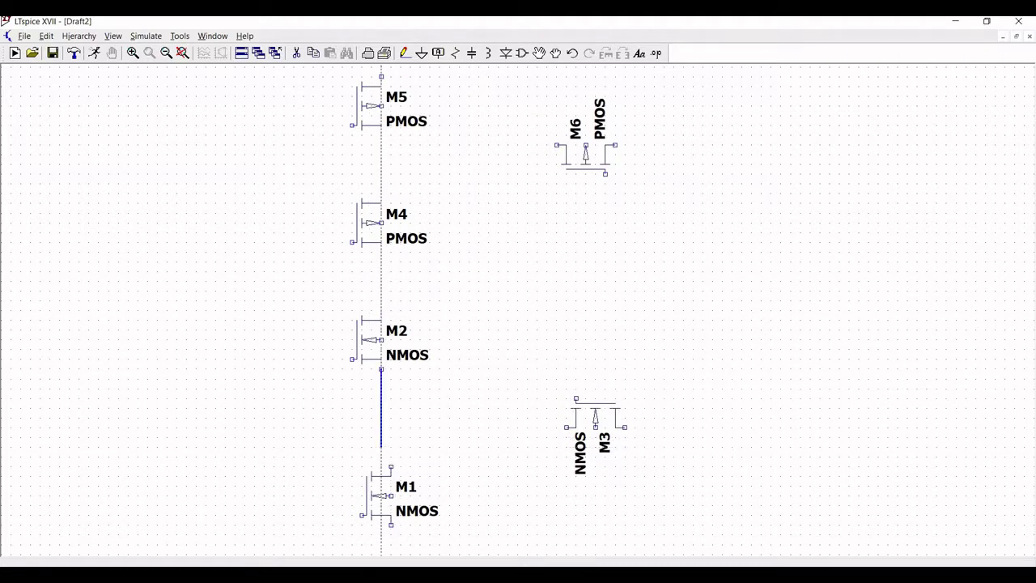
pyautogui.click(381, 447)
pyautogui.click(391, 467)
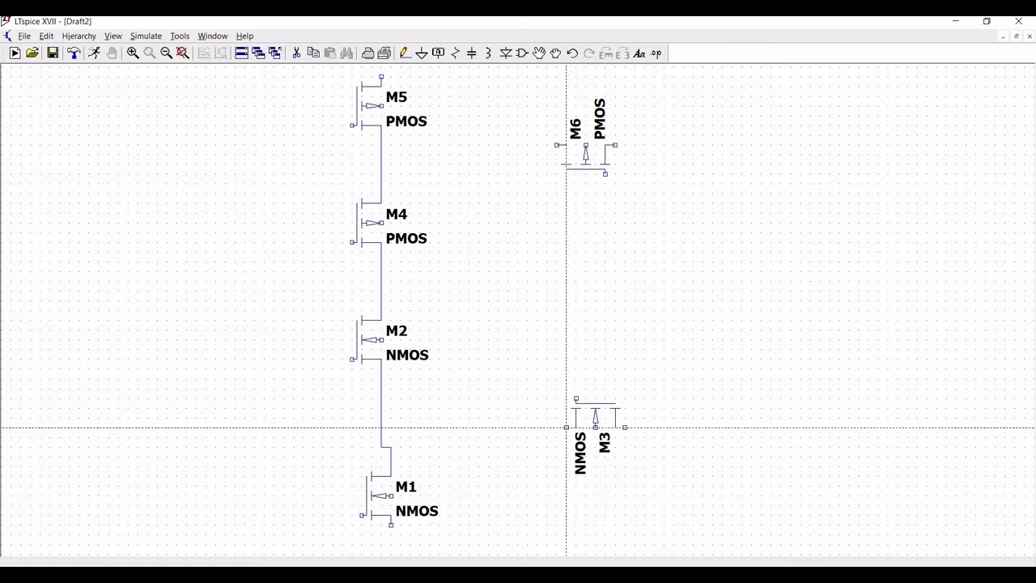
# Step: Connect M3 to the M1–M2 node and M6 to the M4–M5 node
pyautogui.click(567, 427)
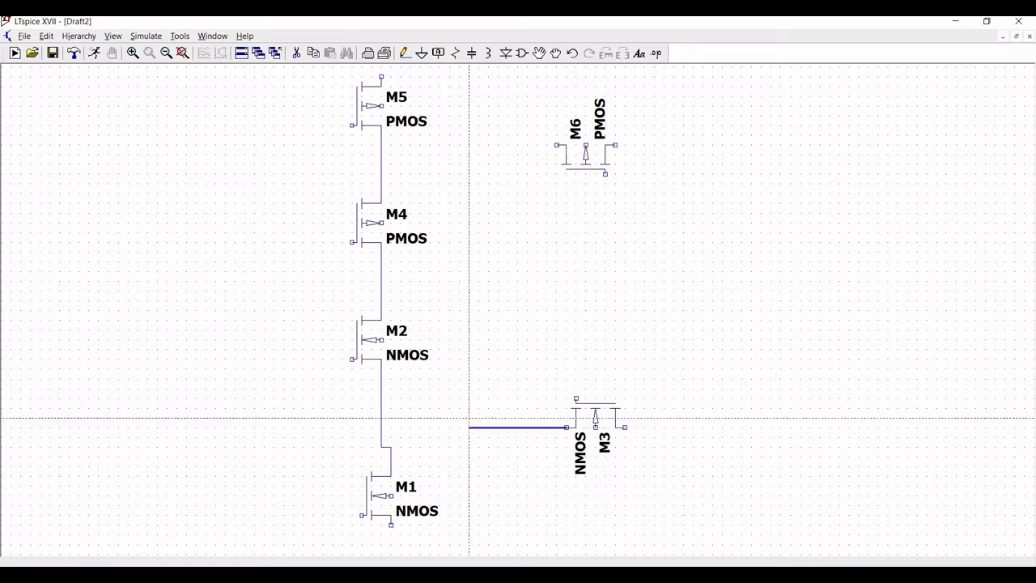
pyautogui.click(379, 426)
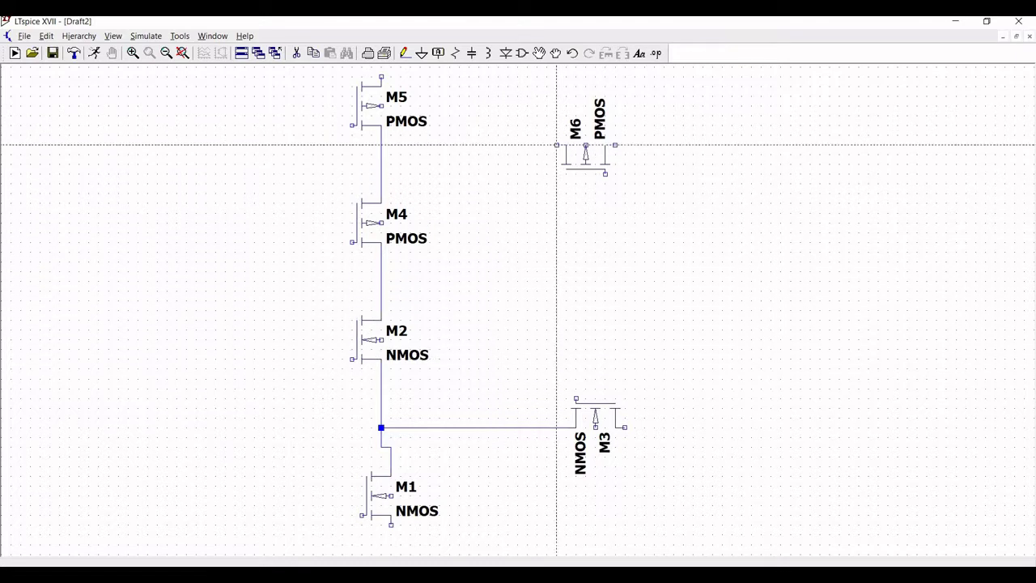
pyautogui.click(556, 145)
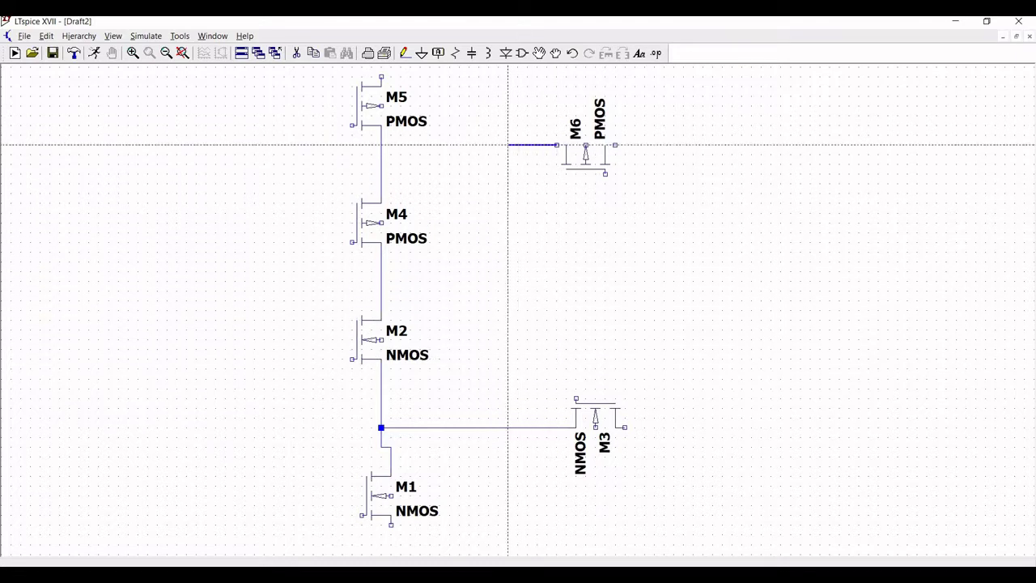
pyautogui.click(382, 145)
pyautogui.press('Escape')
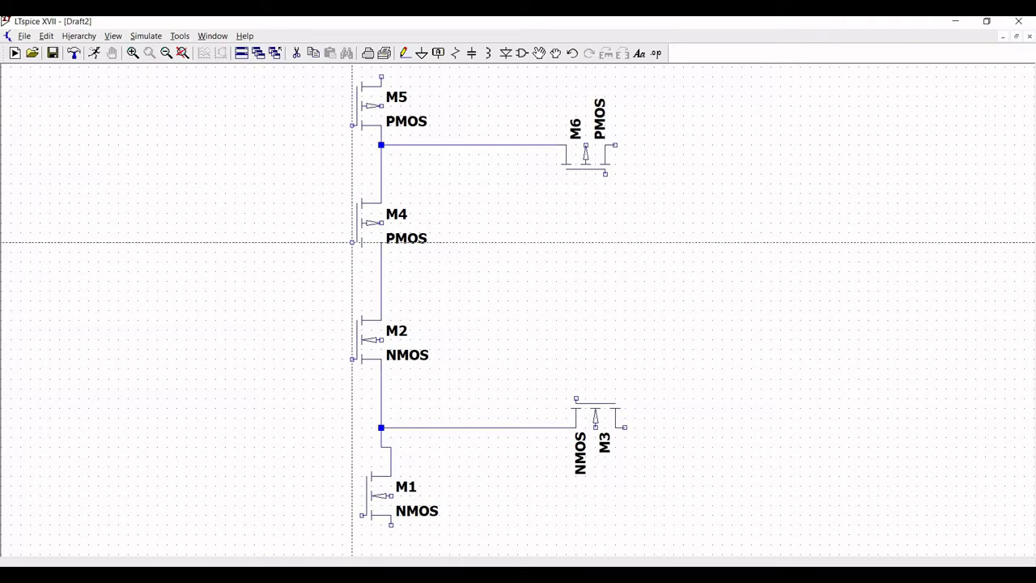
# Step: Tie the gates of M4, M2 and M5 to a vertical wire left of the stack
pyautogui.click(352, 242)
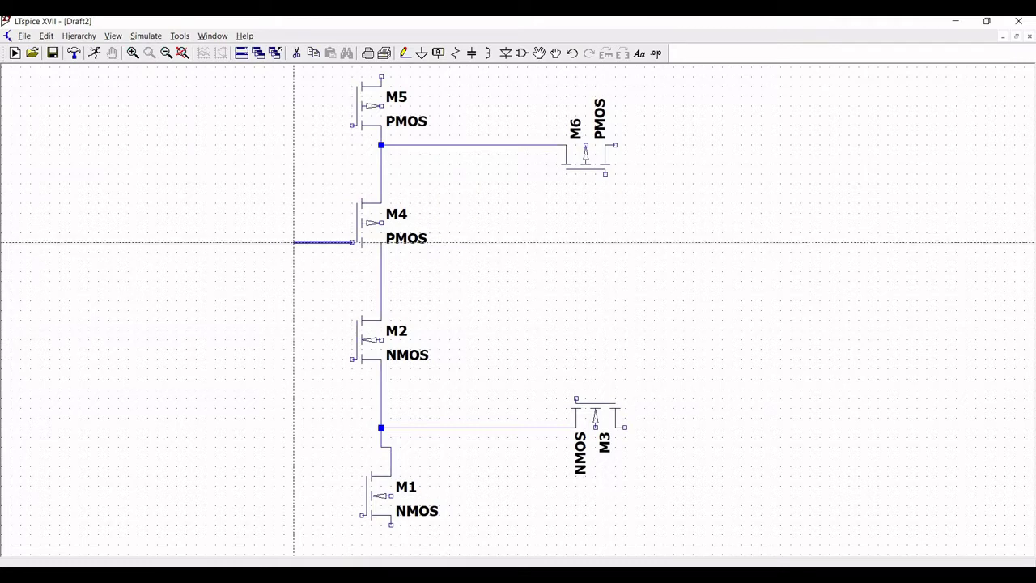
pyautogui.click(294, 359)
pyautogui.click(352, 359)
pyautogui.click(381, 145)
pyautogui.click(565, 145)
pyautogui.click(352, 125)
pyautogui.click(293, 125)
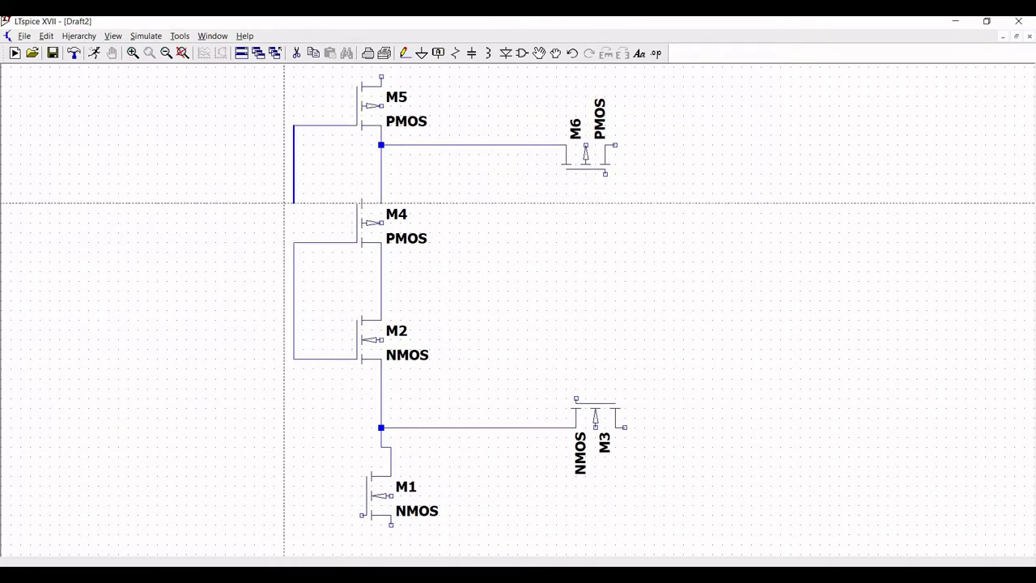
pyautogui.click(293, 242)
# Step: Join M1's gate to the common gate wire and add an input lead to the left
pyautogui.click(362, 515)
pyautogui.click(294, 515)
pyautogui.click(294, 358)
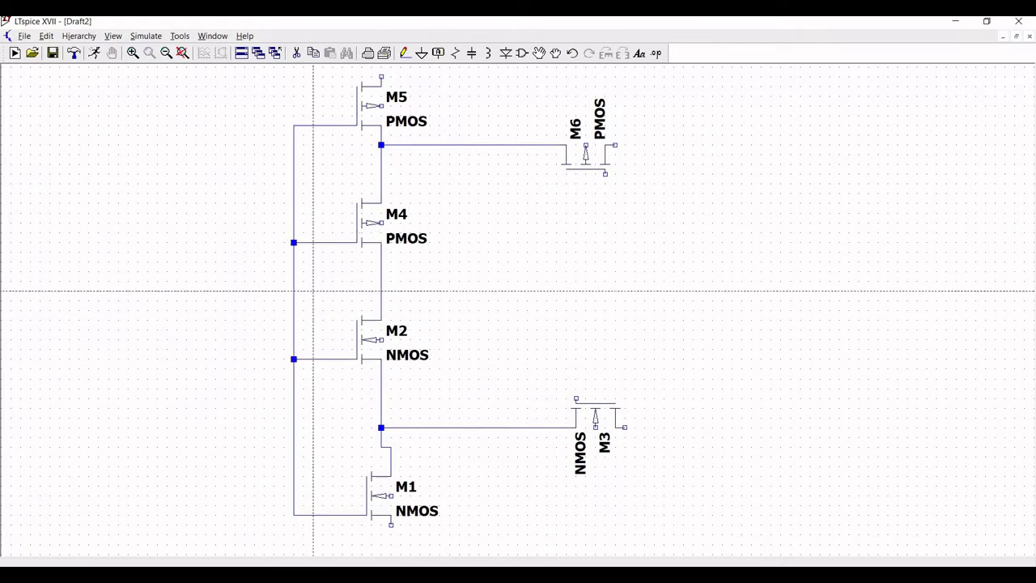
pyautogui.click(294, 301)
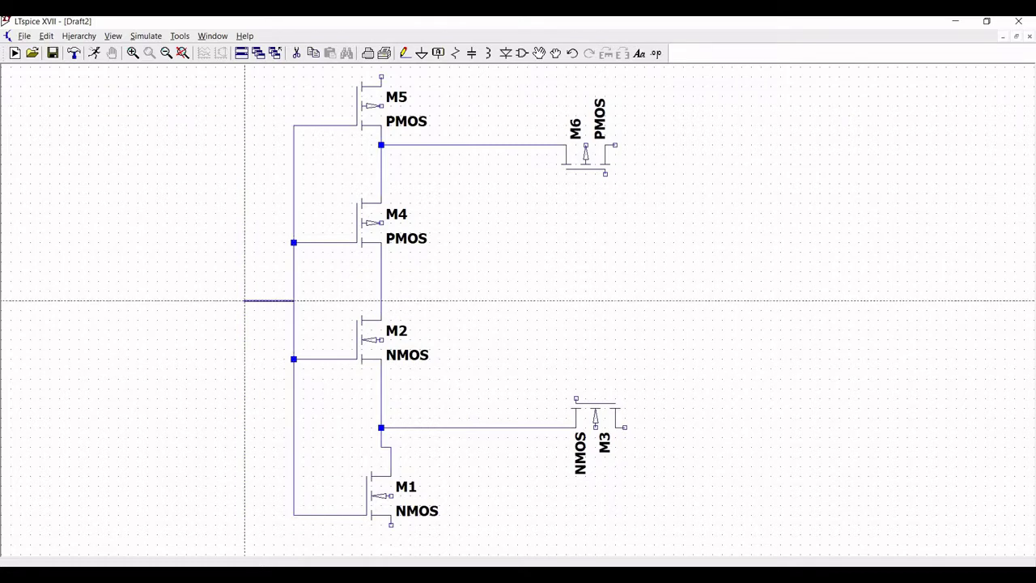
pyautogui.press('Escape')
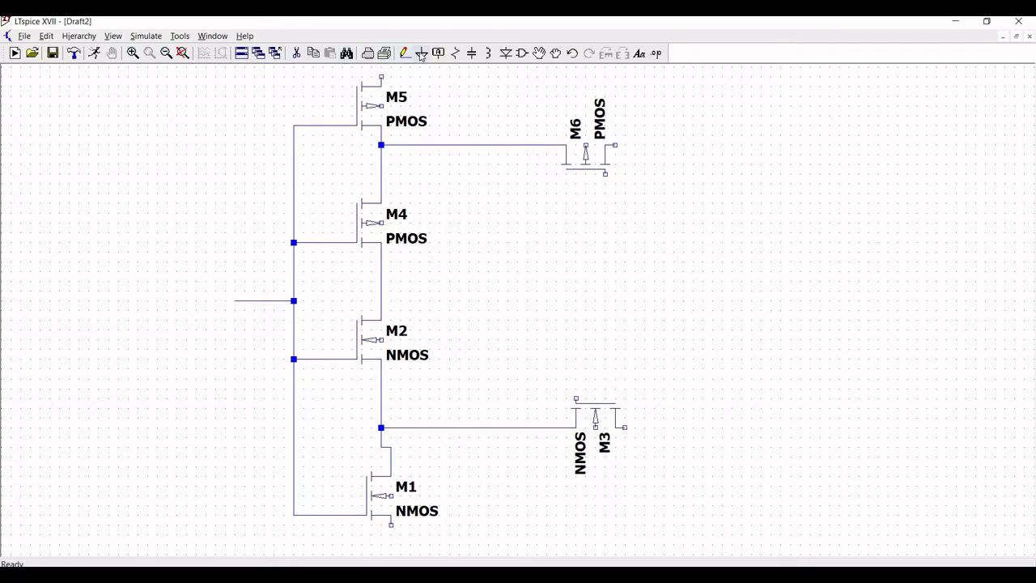
# Step: Place a ground symbol right of M6 and wire M6's right terminal to it
pyautogui.click(421, 54)
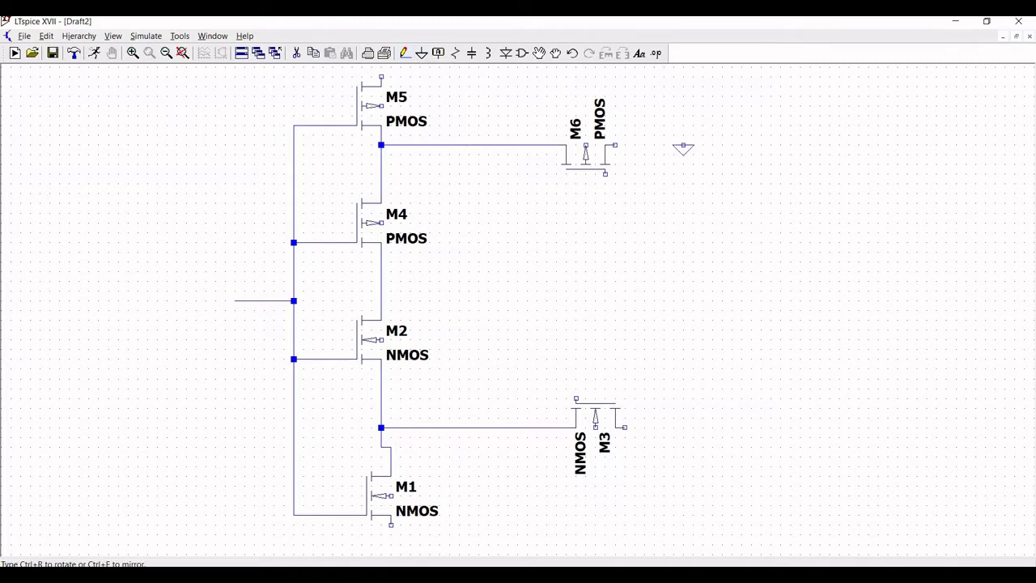
pyautogui.click(683, 146)
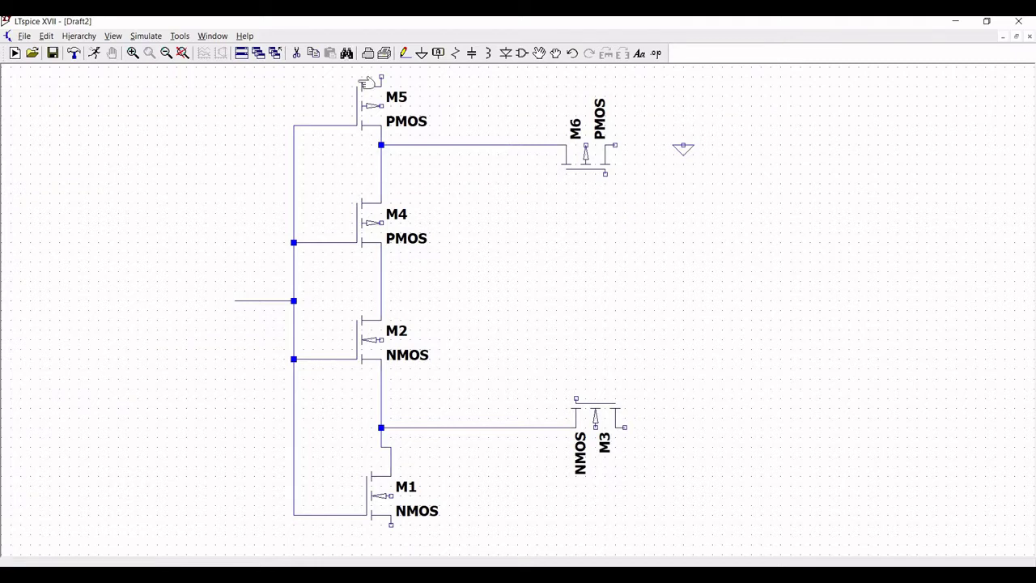
pyautogui.click(404, 54)
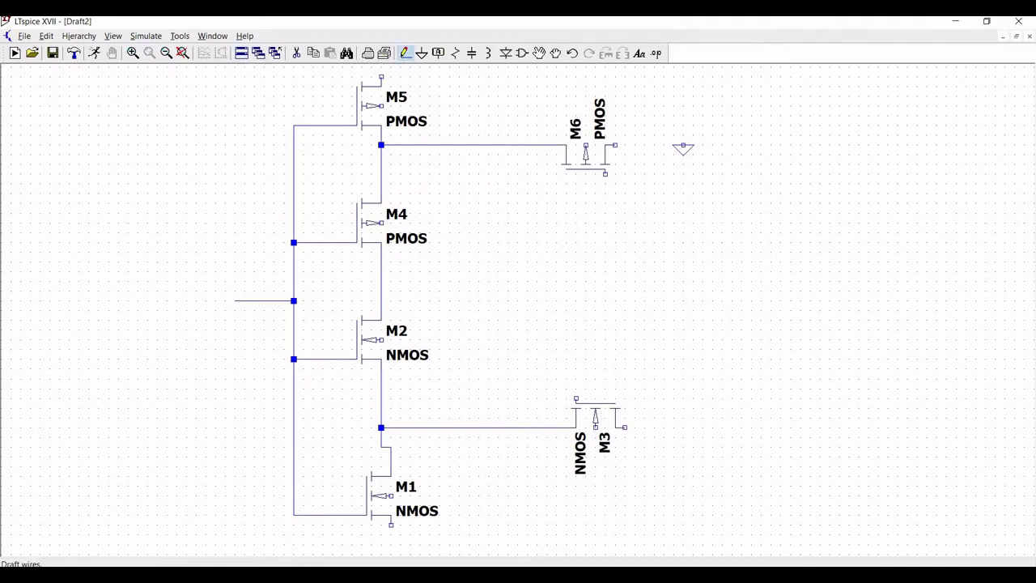
pyautogui.click(616, 145)
pyautogui.click(683, 145)
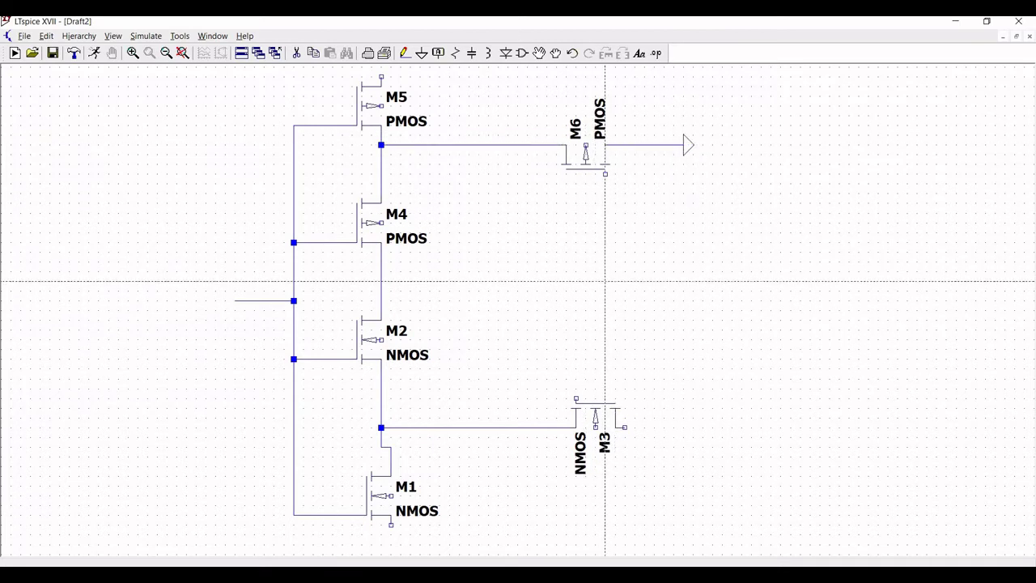
# Step: Extend a wire rightward from M3's right terminal
pyautogui.click(625, 426)
pyautogui.rightClick(702, 427)
pyautogui.click(701, 428)
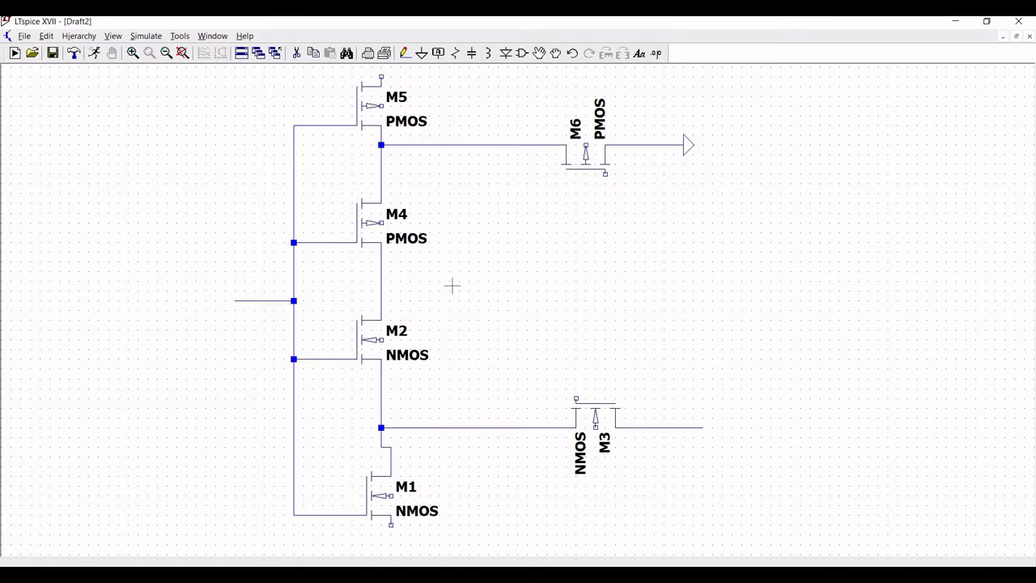
pyautogui.click(405, 54)
# Step: Draw the output wire from the M2–M4 node out to the right
pyautogui.click(382, 300)
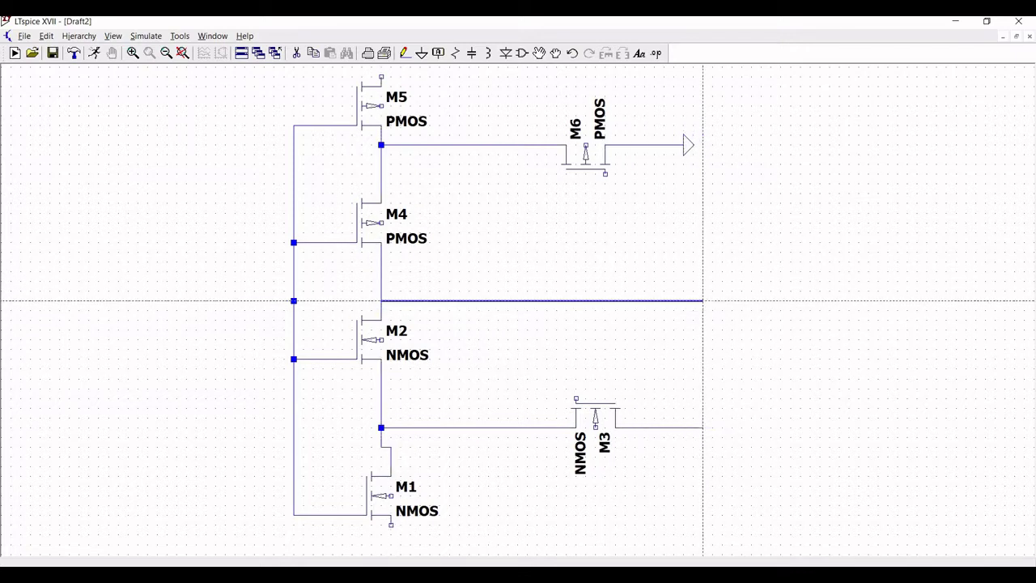
pyautogui.click(702, 300)
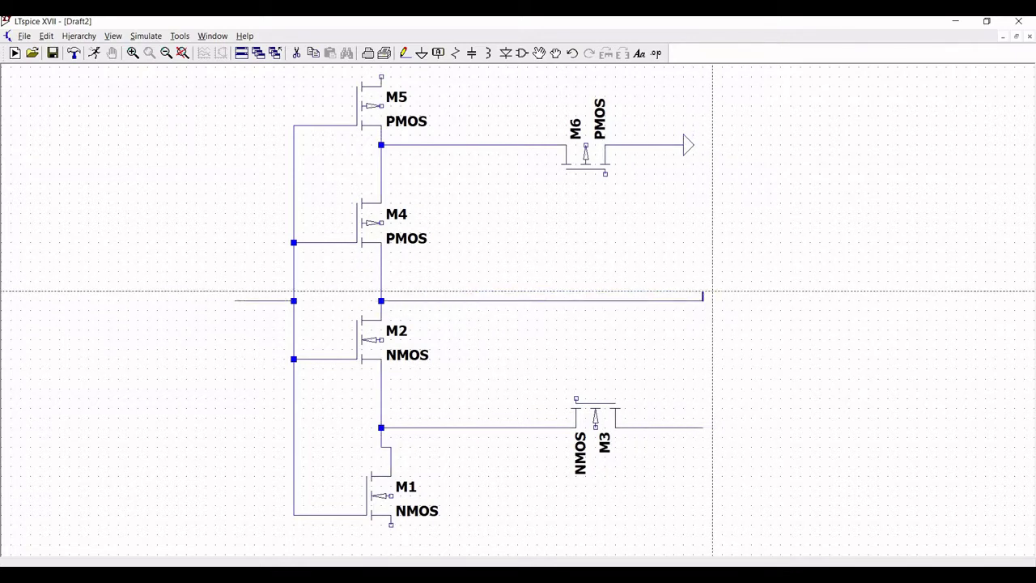
pyautogui.press('Escape')
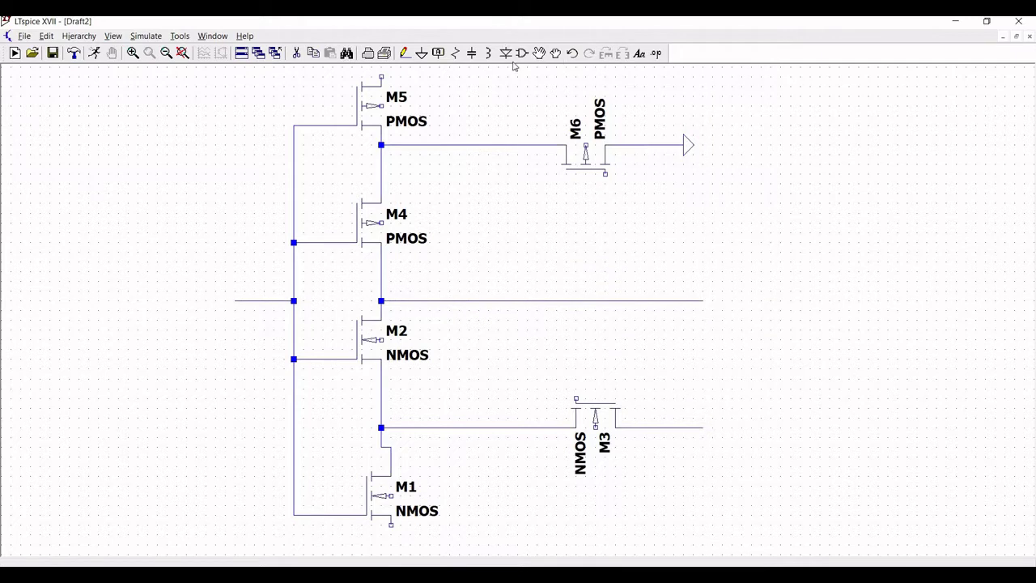
# Step: Connect M6's lower terminal and M3's top terminal onto the output wire
pyautogui.click(404, 53)
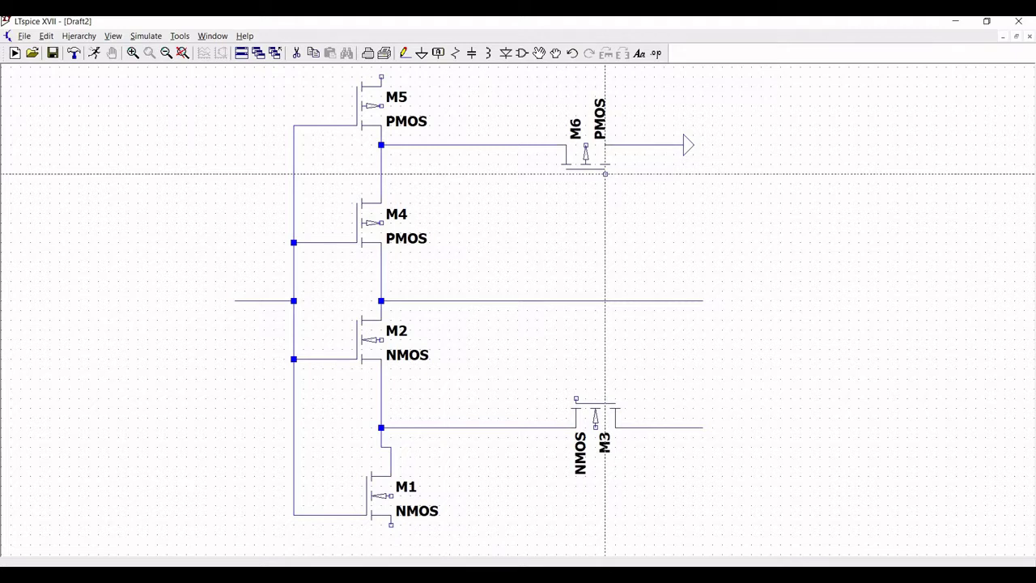
pyautogui.click(605, 173)
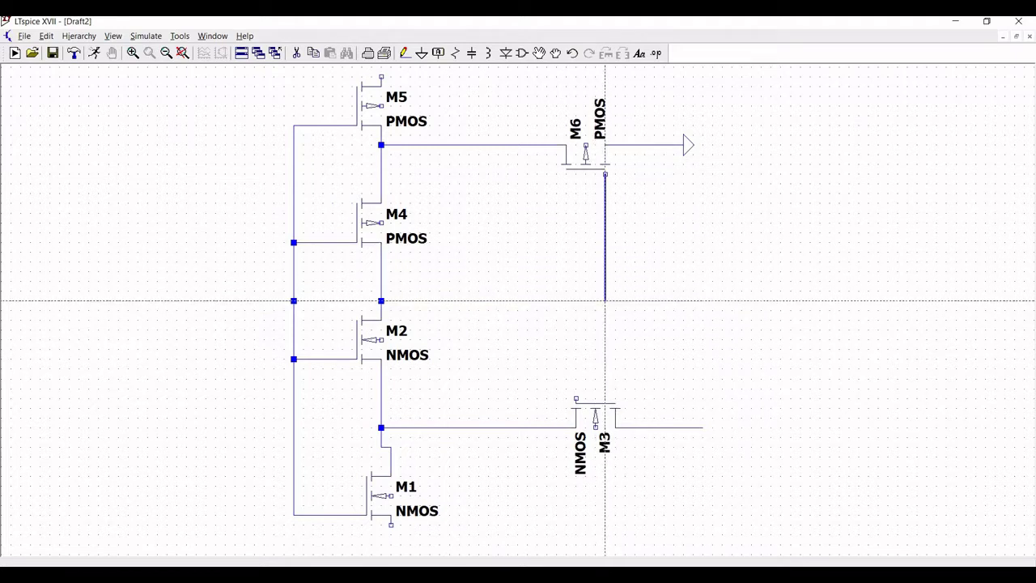
pyautogui.click(606, 300)
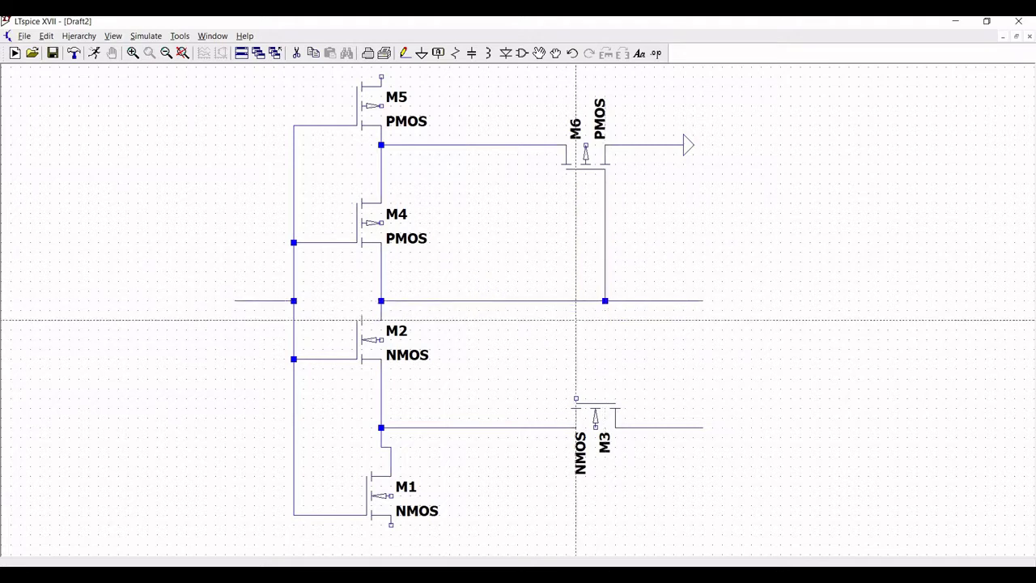
pyautogui.click(575, 399)
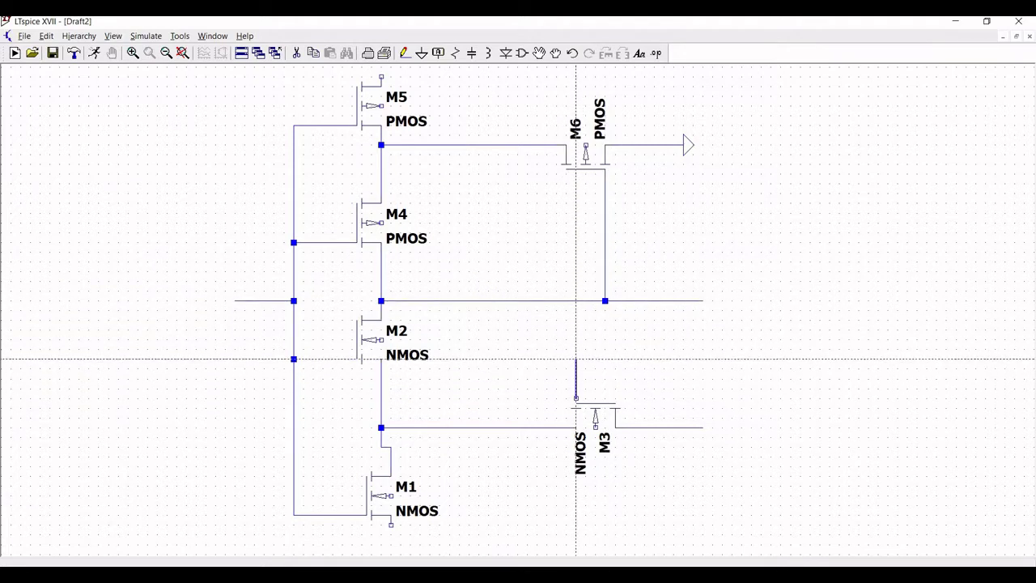
pyautogui.click(645, 358)
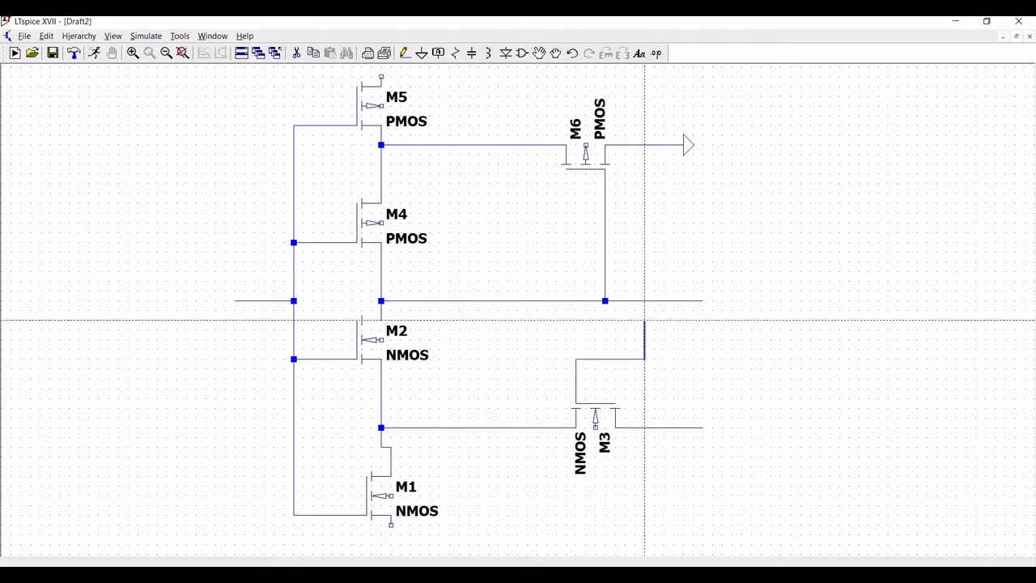
pyautogui.click(644, 300)
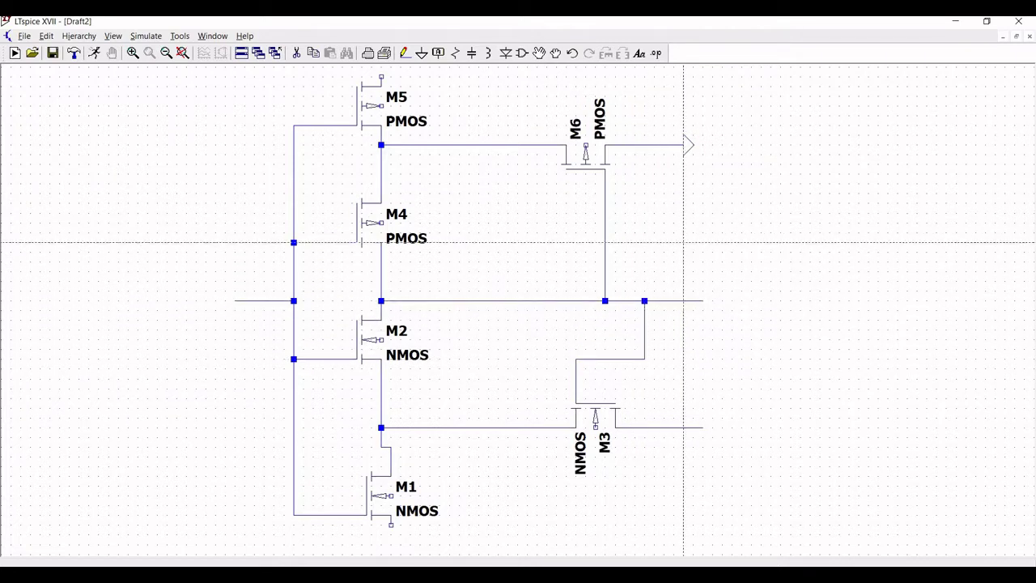
# Step: Label the input lead with the net name Vin
pyautogui.press('Escape')
pyautogui.click(440, 54)
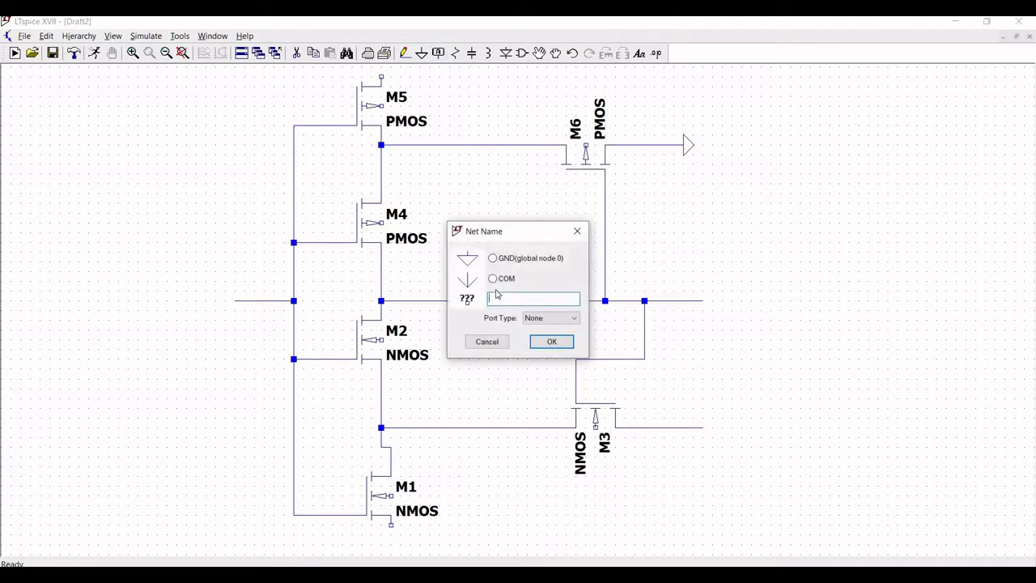
pyautogui.write('Vin')
pyautogui.click(553, 341)
pyautogui.click(244, 301)
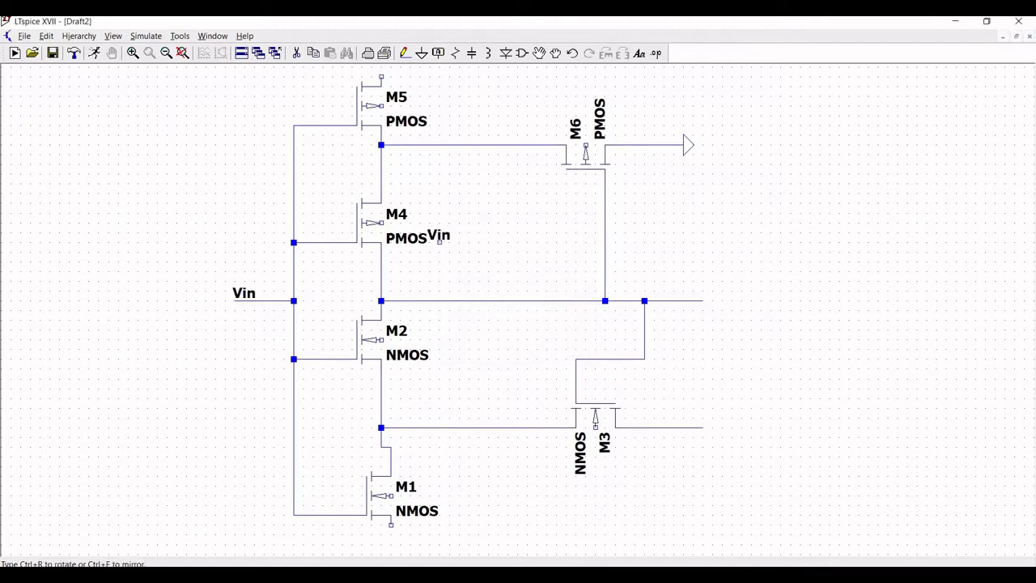
# Step: Label the output wire's right end with the net name Vout
pyautogui.click(438, 52)
pyautogui.write('Vouy')
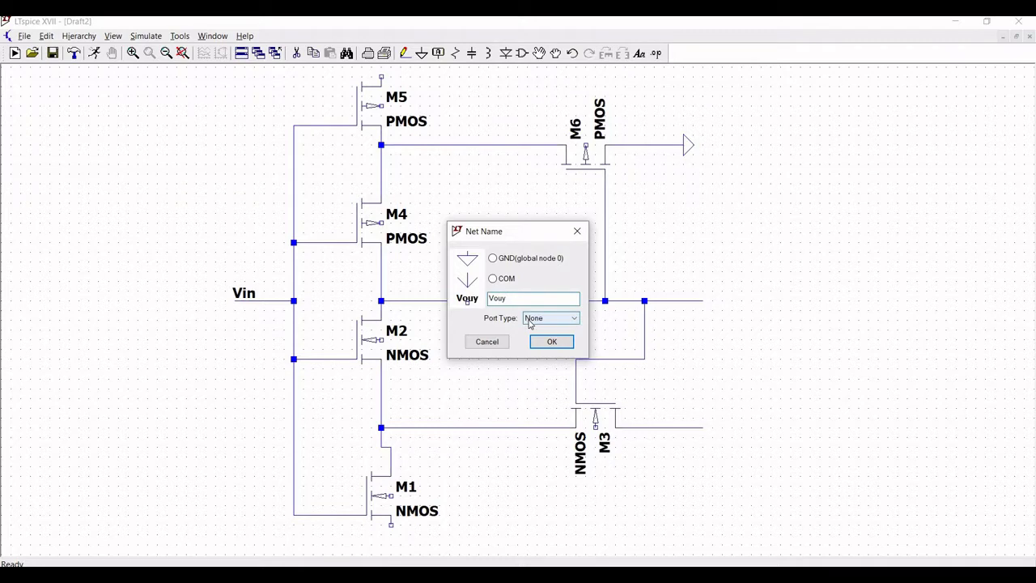
pyautogui.press('BackSpace')
pyautogui.write('t')
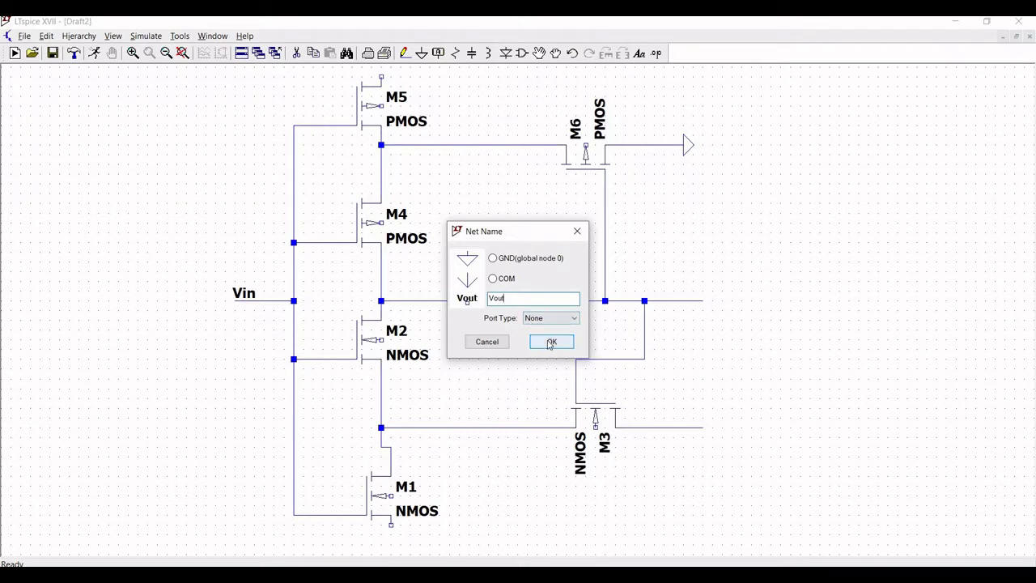
pyautogui.click(552, 342)
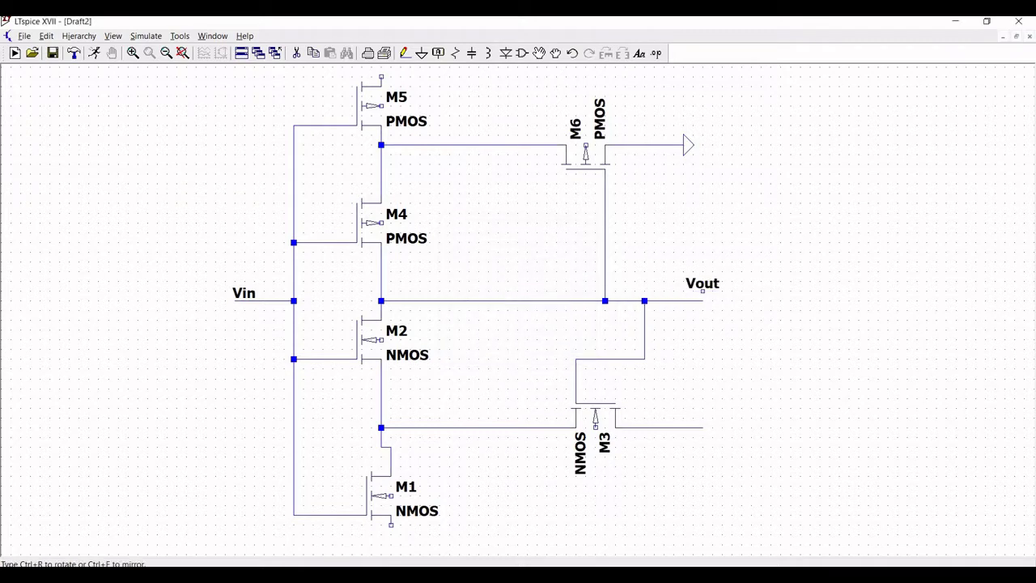
pyautogui.click(703, 301)
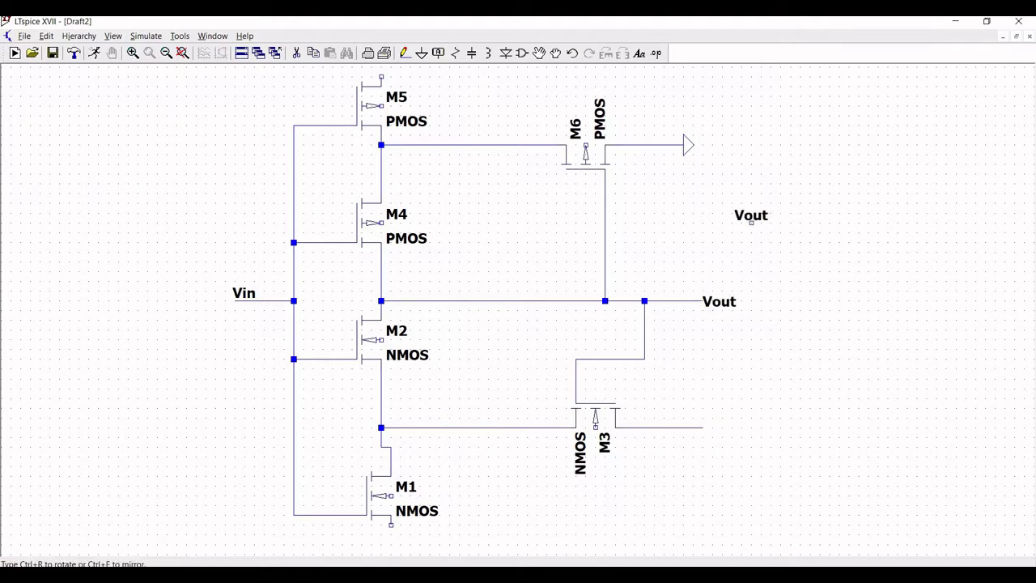
# Step: Place voltage sources V1 and V2 side by side right of the circuit
pyautogui.click(522, 54)
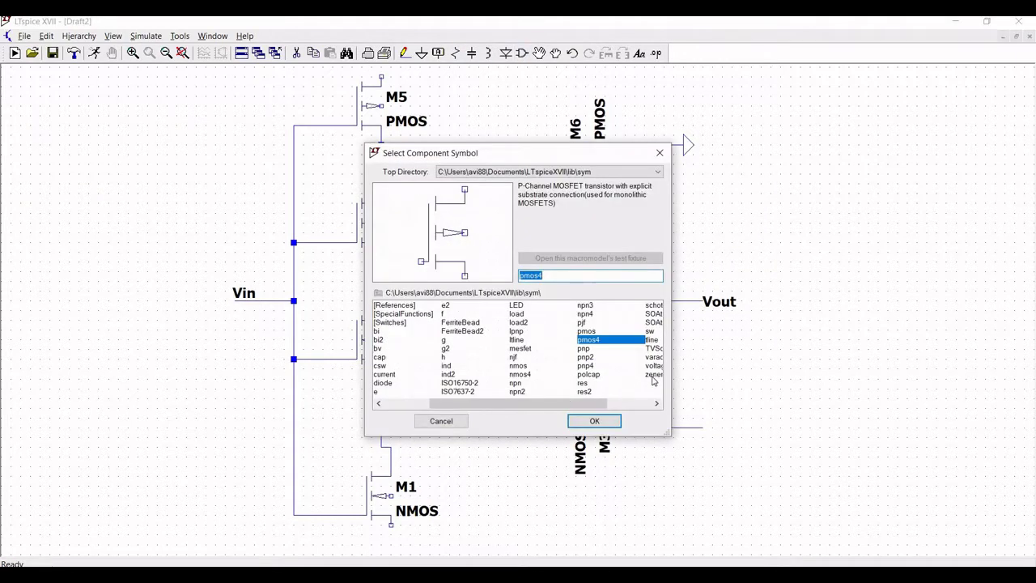
pyautogui.click(654, 366)
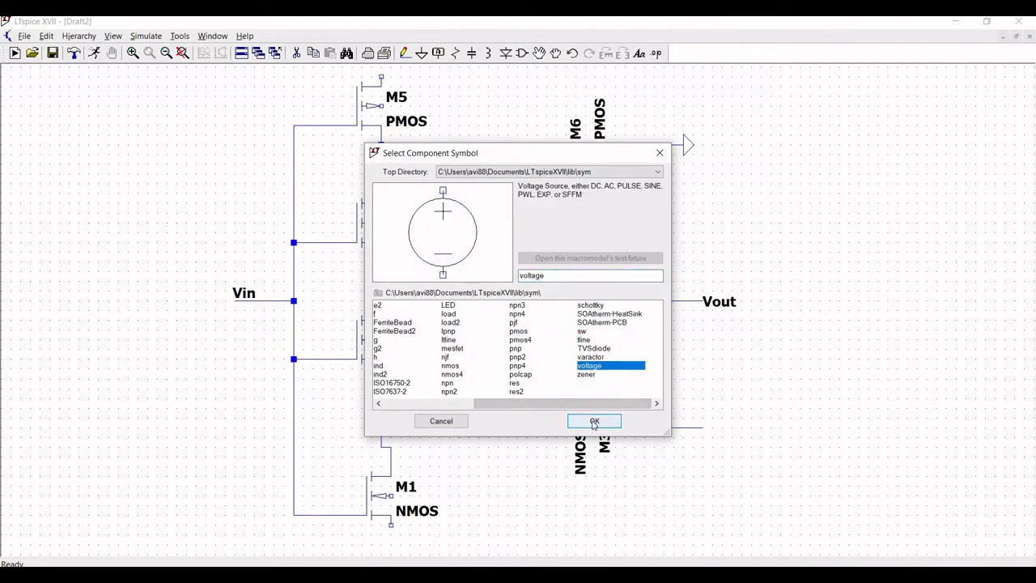
pyautogui.click(594, 421)
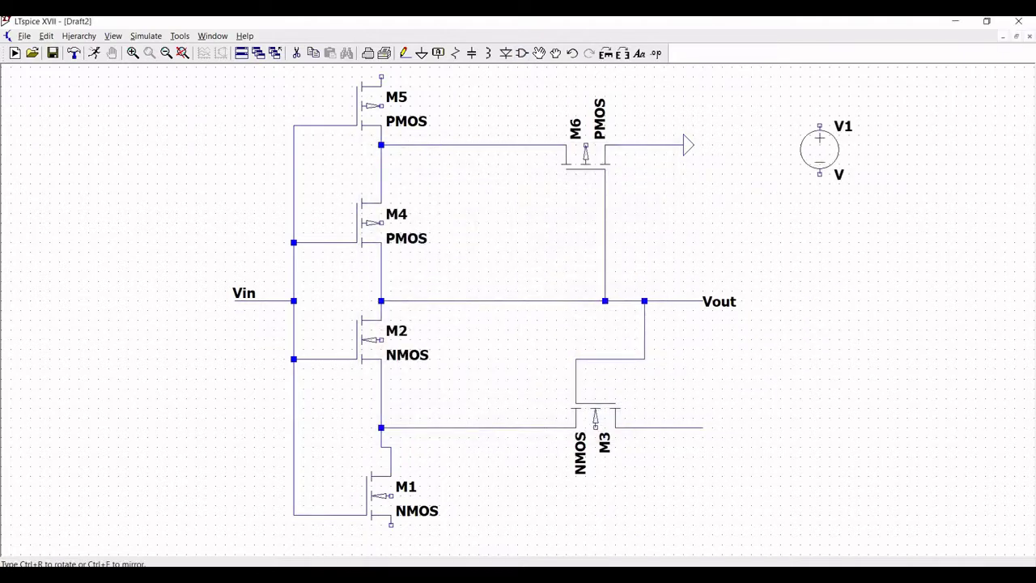
pyautogui.click(820, 150)
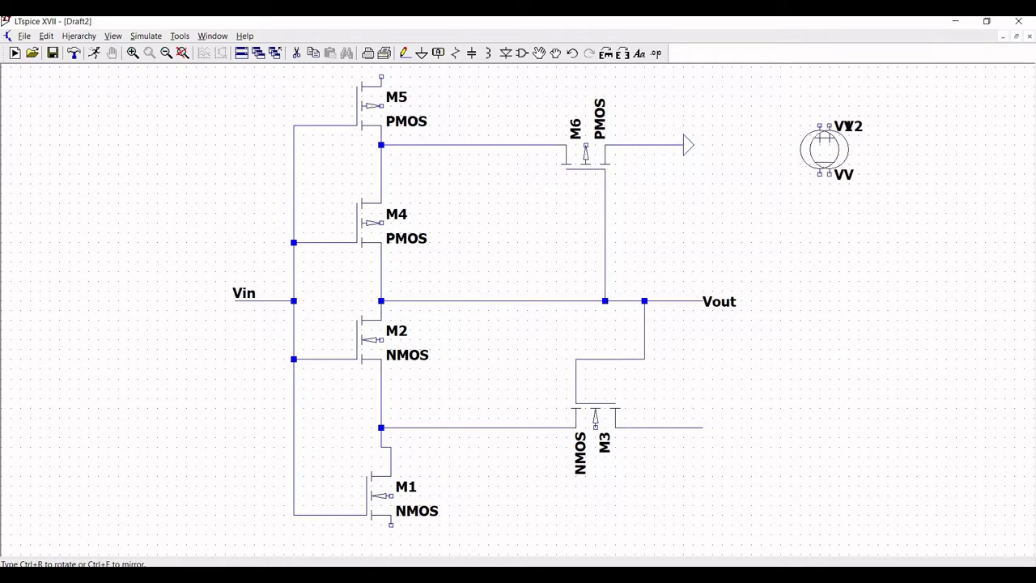
pyautogui.click(937, 150)
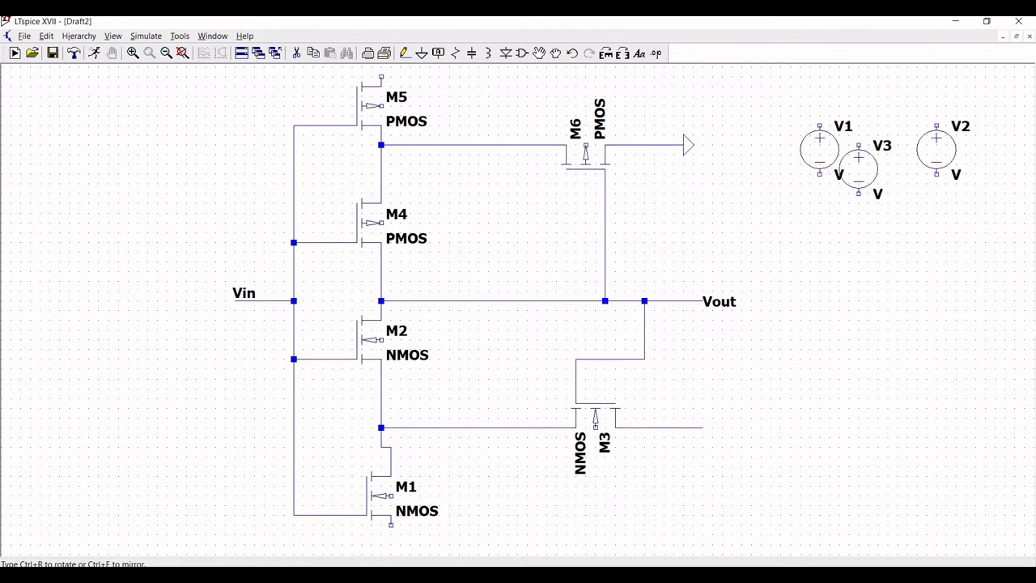
# Step: Add a ground below each voltage source and wire each lower terminal to it
pyautogui.click(422, 52)
pyautogui.click(821, 204)
pyautogui.click(937, 204)
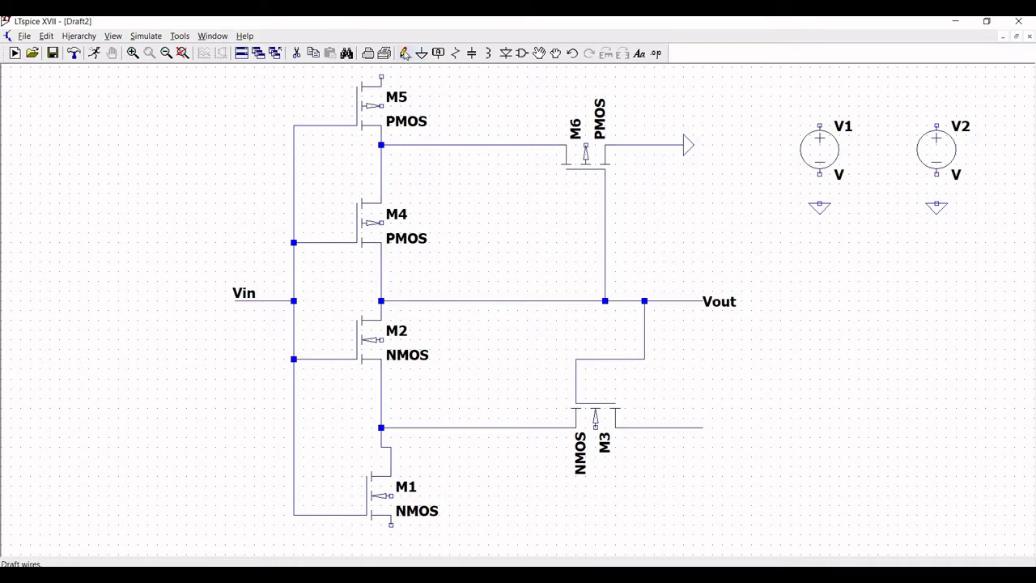
pyautogui.click(405, 52)
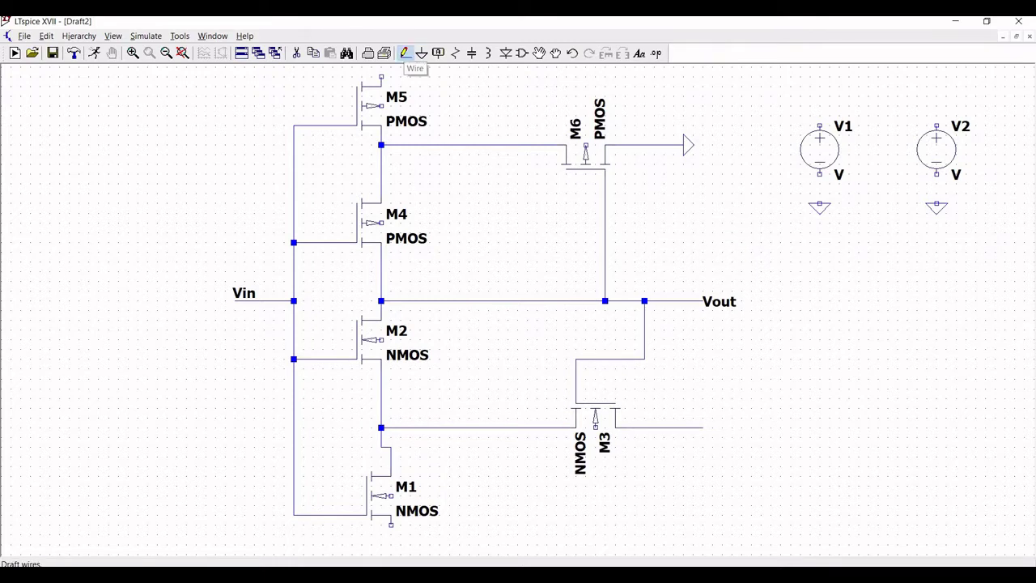
pyautogui.click(820, 174)
pyautogui.click(820, 204)
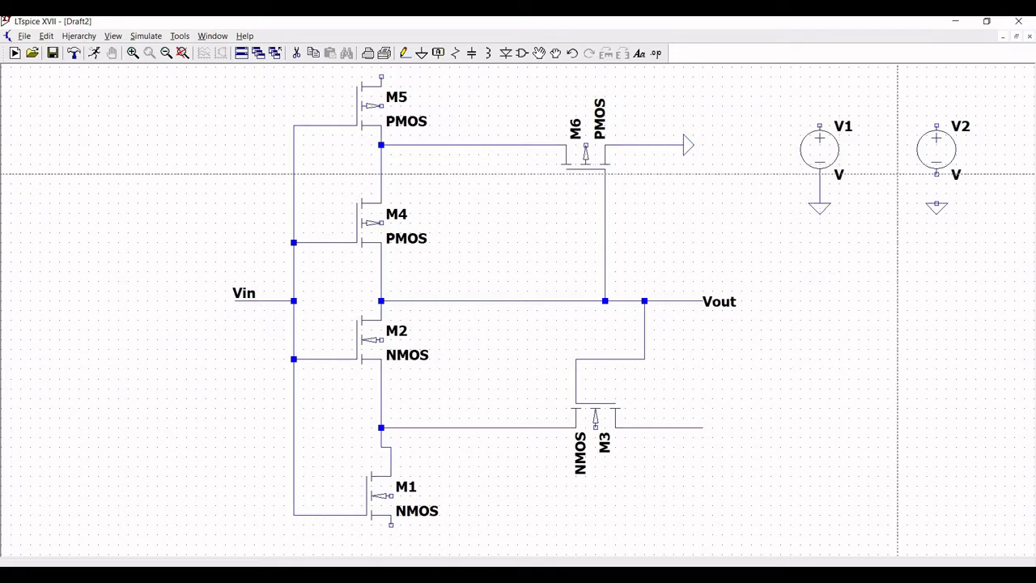
pyautogui.click(937, 174)
pyautogui.click(936, 204)
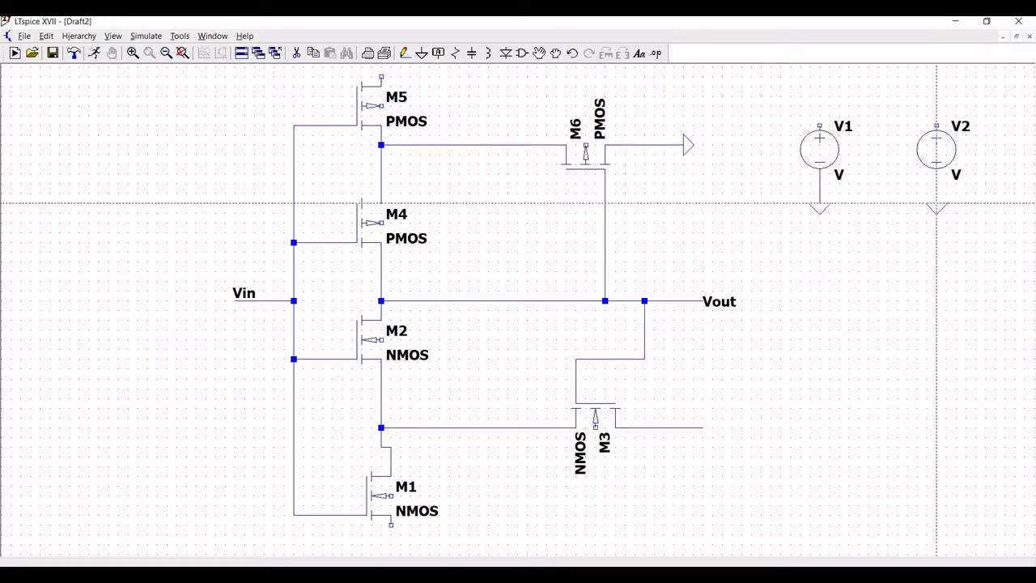
# Step: Draw wires rising from the top terminals of V1 and V2
pyautogui.click(820, 126)
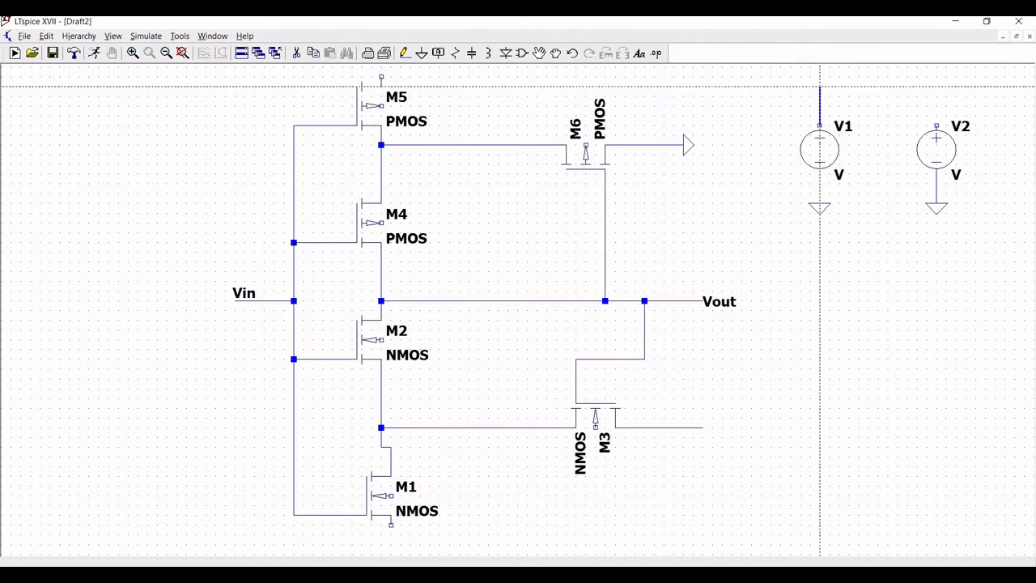
pyautogui.click(811, 86)
pyautogui.press('Escape')
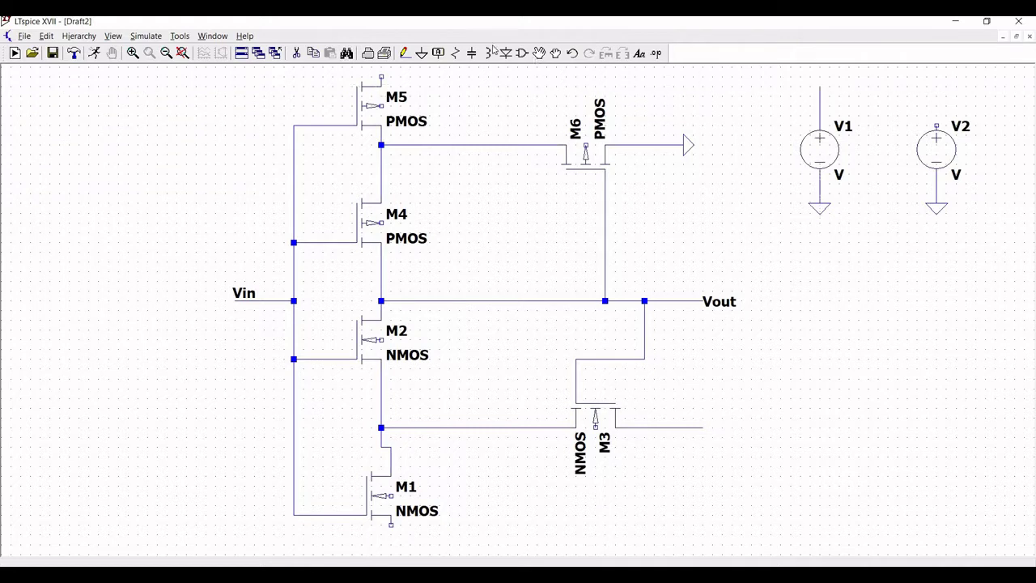
pyautogui.click(402, 54)
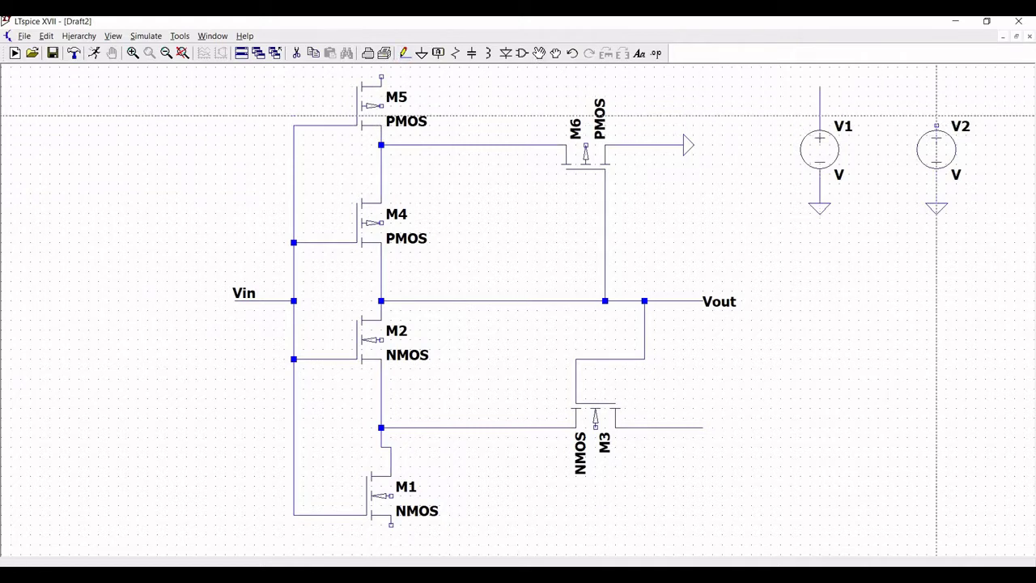
pyautogui.click(937, 125)
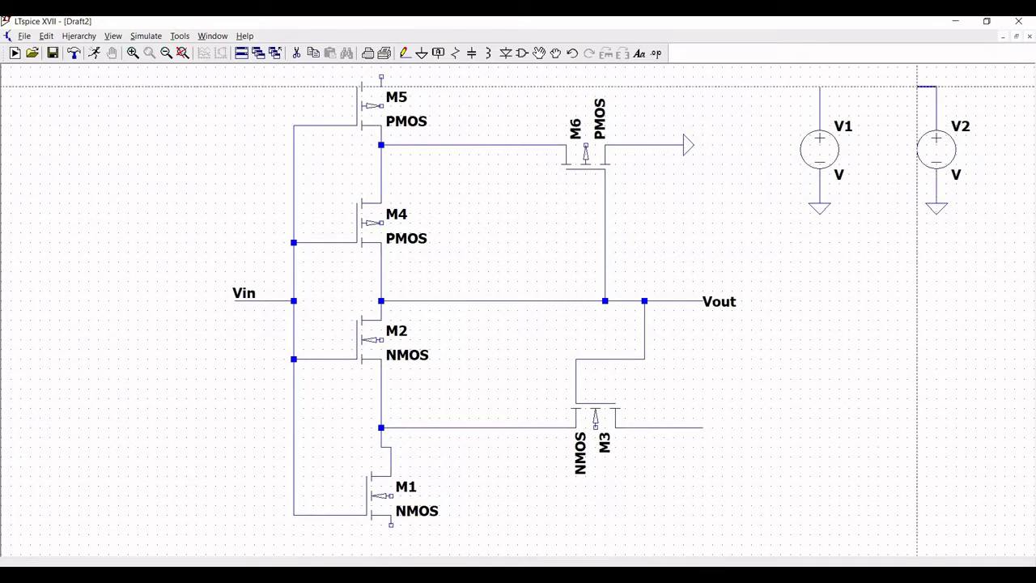
pyautogui.press('Escape')
# Step: Place a vertical VDD net label on the wire above V1
pyautogui.click(442, 57)
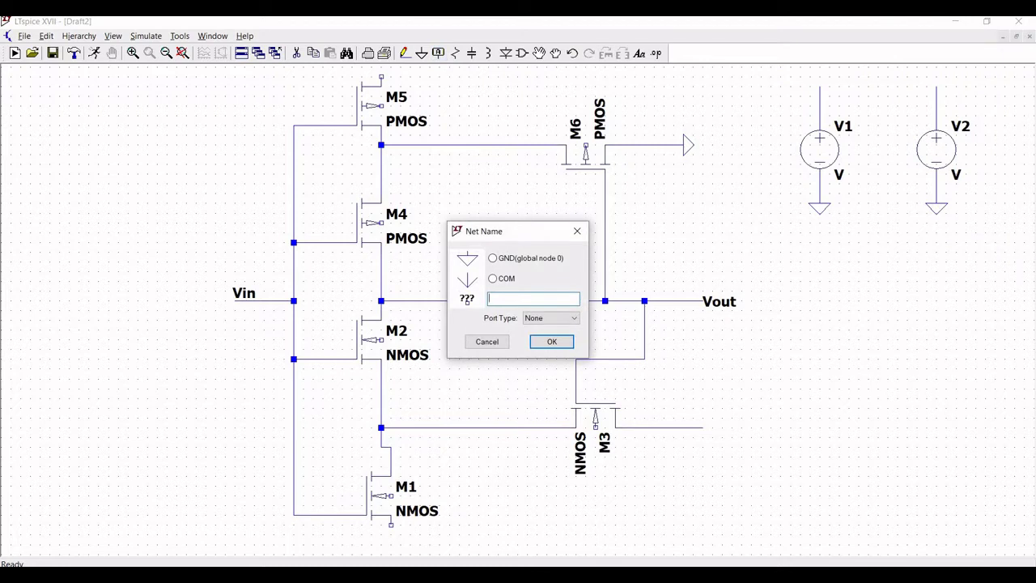
pyautogui.write('VDD')
pyautogui.click(551, 343)
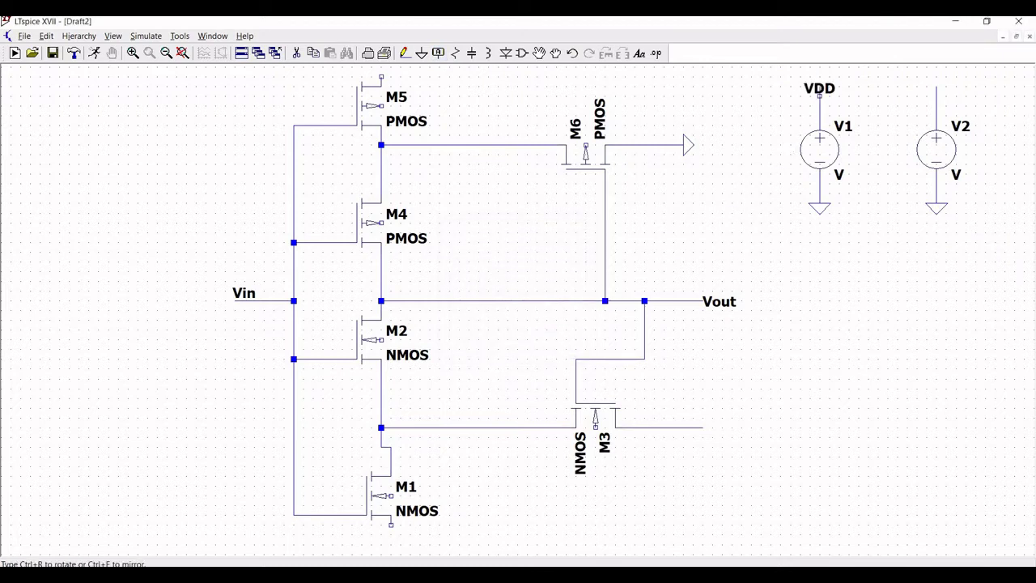
pyautogui.hotkey('ctrl', 'r')
pyautogui.click(820, 89)
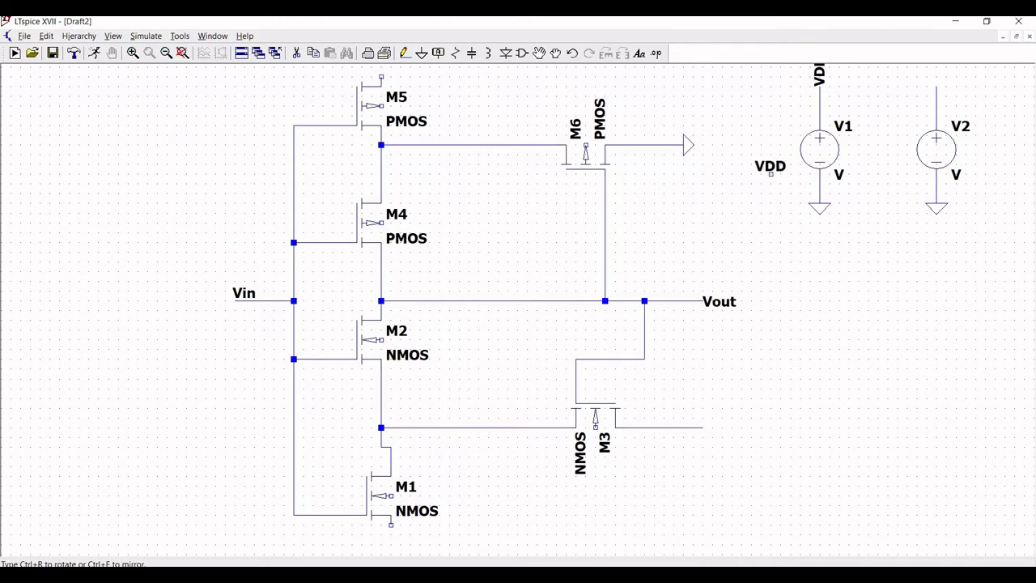
pyautogui.press('Escape')
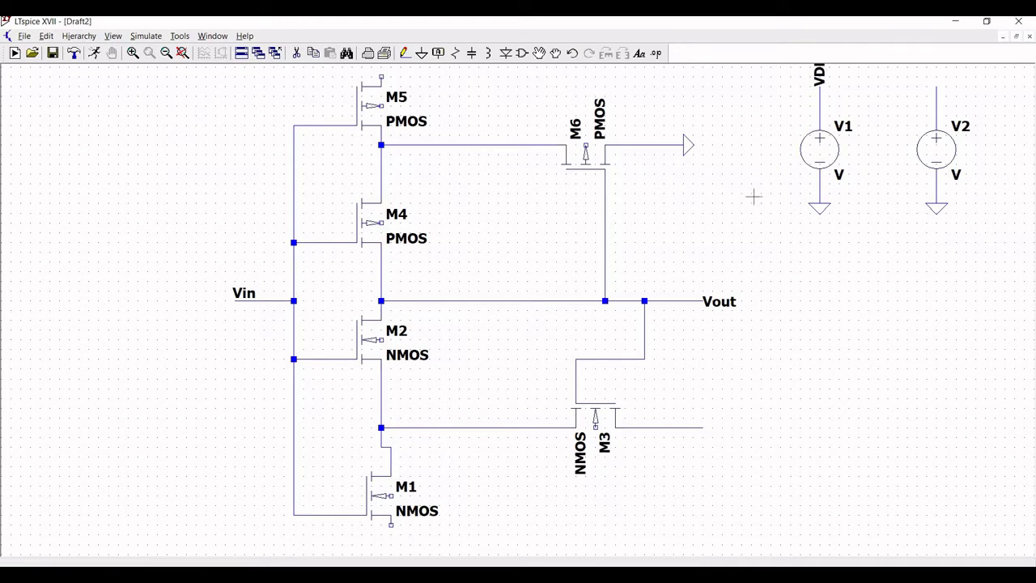
# Step: Bring up V1's voltage source settings
pyautogui.scroll(-1, 745, 224)
pyautogui.scroll(1, 759, 192)
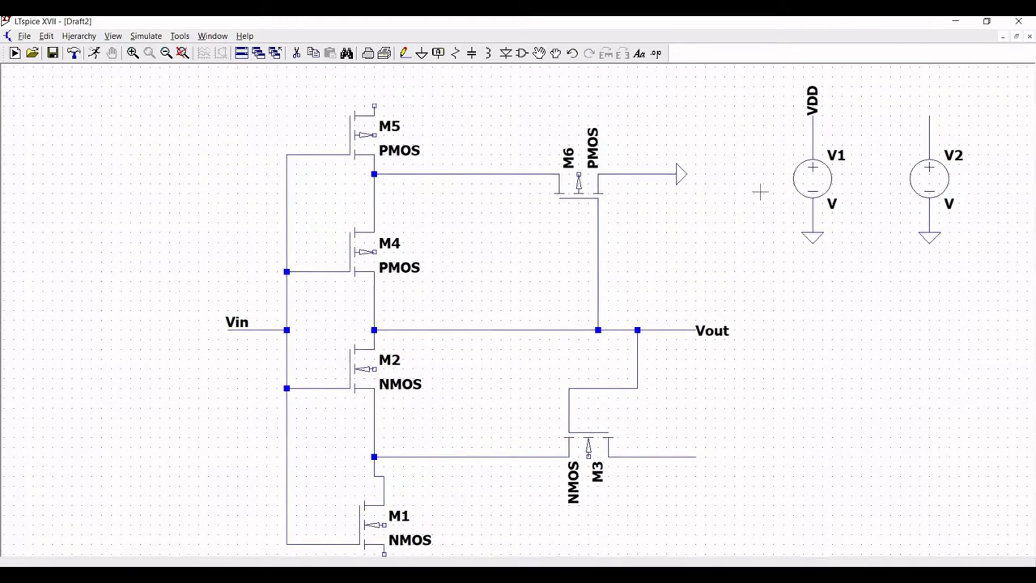
pyautogui.rightClick(808, 179)
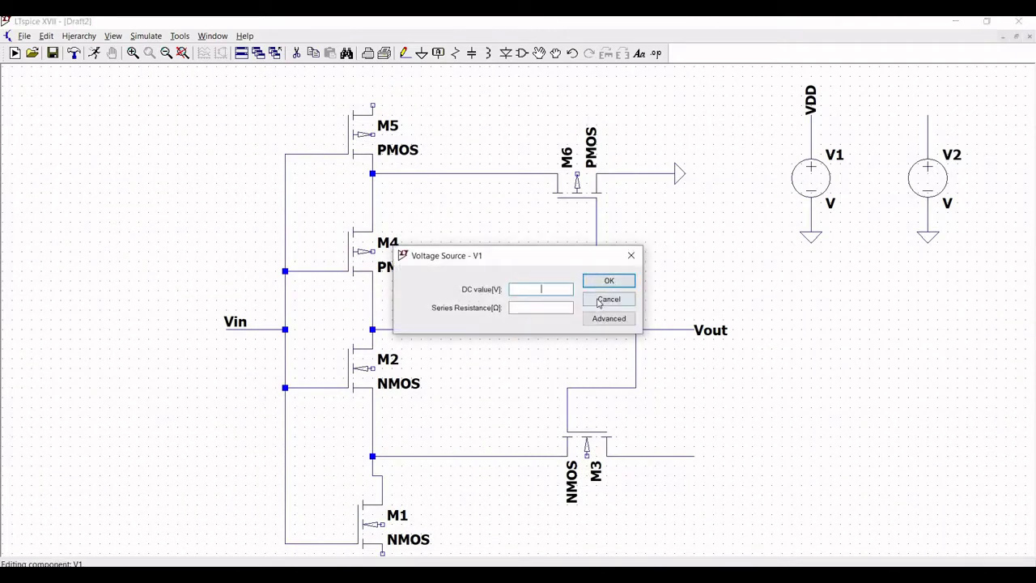
# Step: Give V1 a DC value of 1 and rename it VDD
pyautogui.write('1')
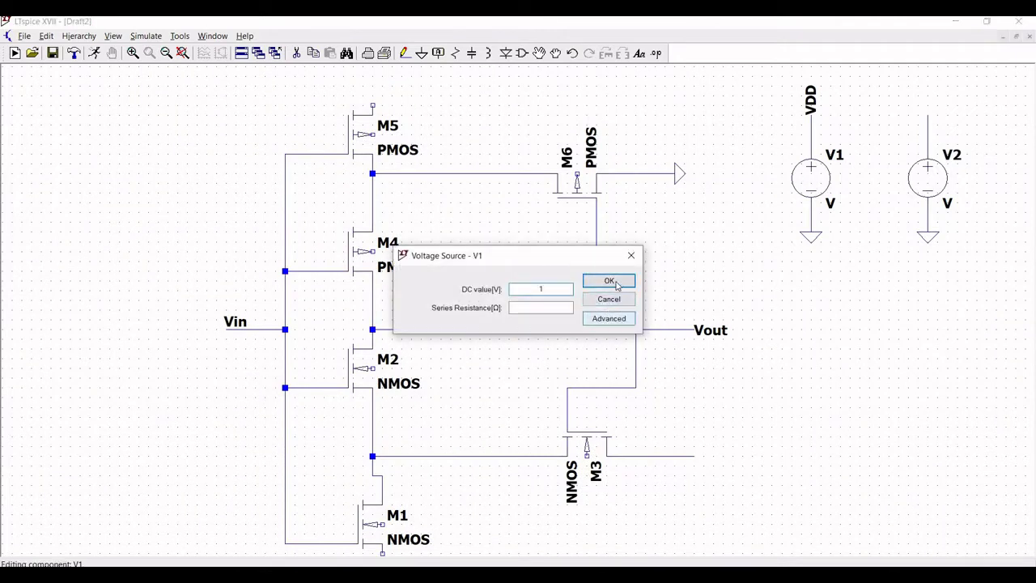
pyautogui.press('Return')
pyautogui.rightClick(838, 157)
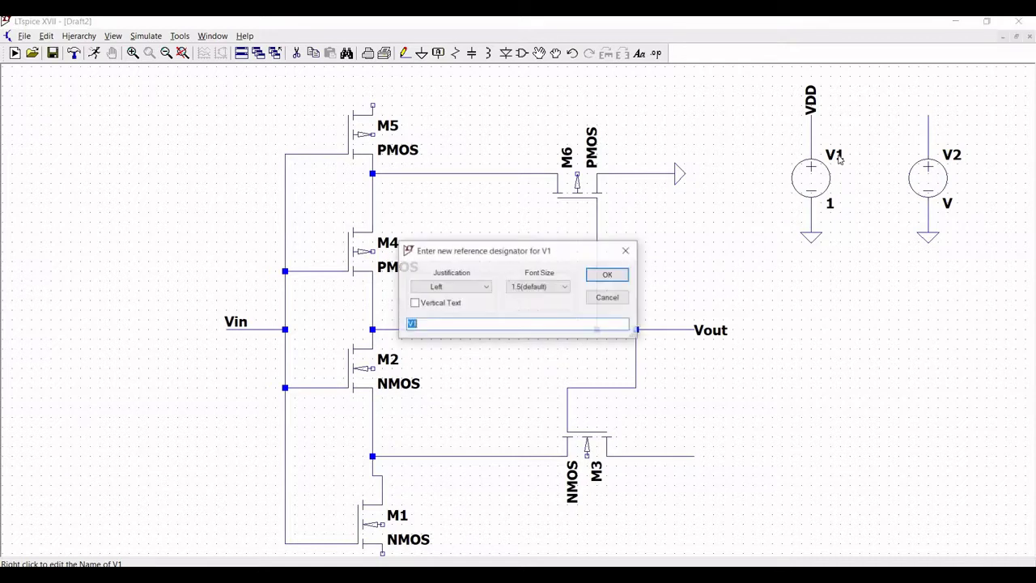
pyautogui.write('VDD')
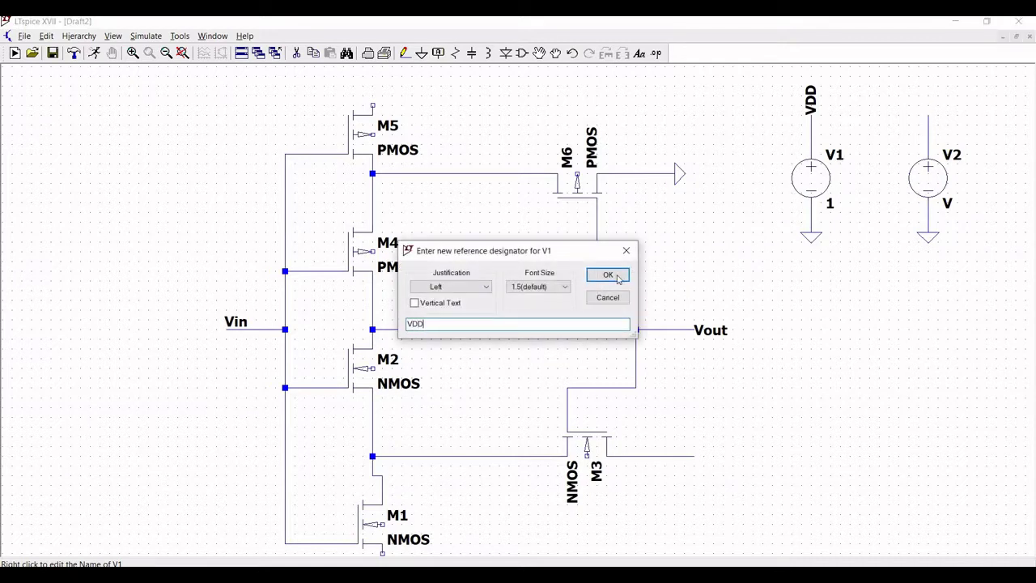
pyautogui.click(615, 276)
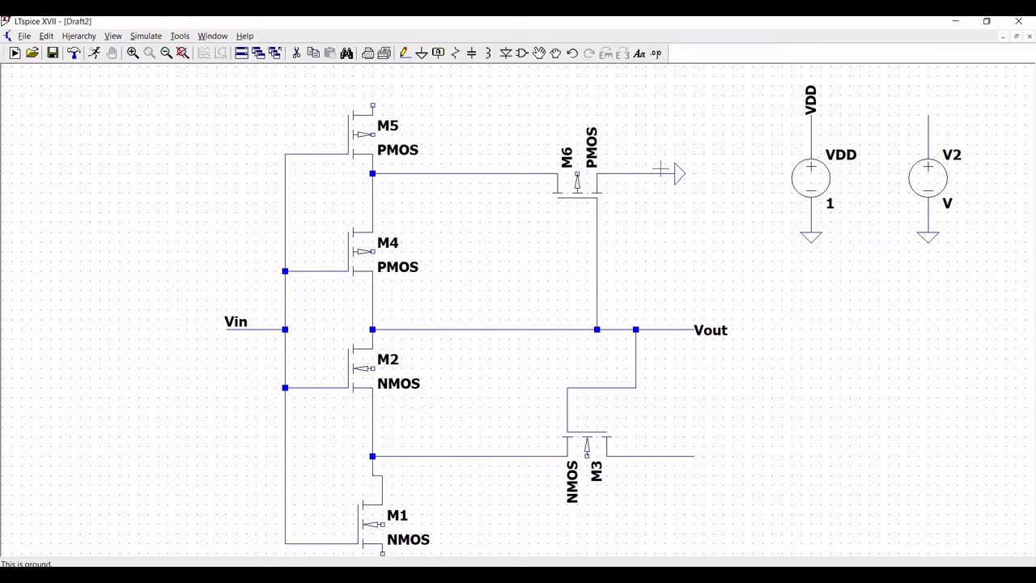
# Step: Draw a short wire up from M5's top terminal
pyautogui.click(404, 53)
pyautogui.click(370, 106)
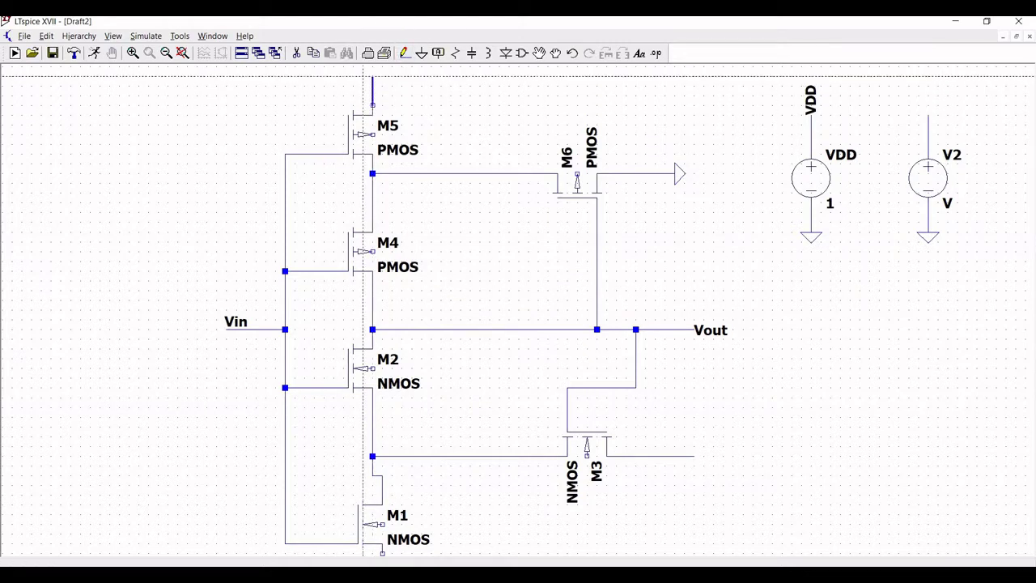
pyautogui.click(369, 78)
pyautogui.rightClick(369, 78)
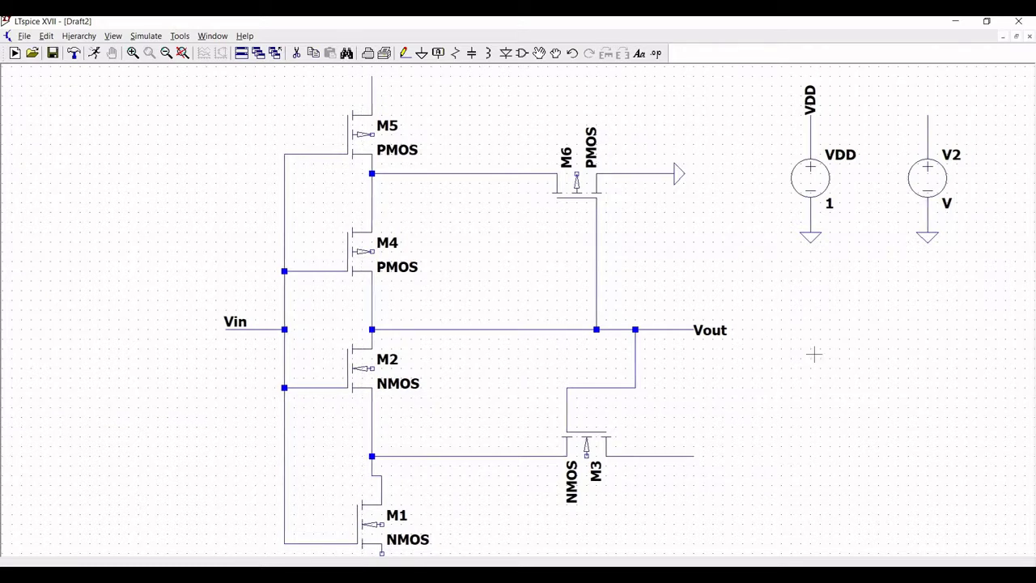
# Step: Place a ground below M1 and wire M1's source down to it
pyautogui.click(422, 53)
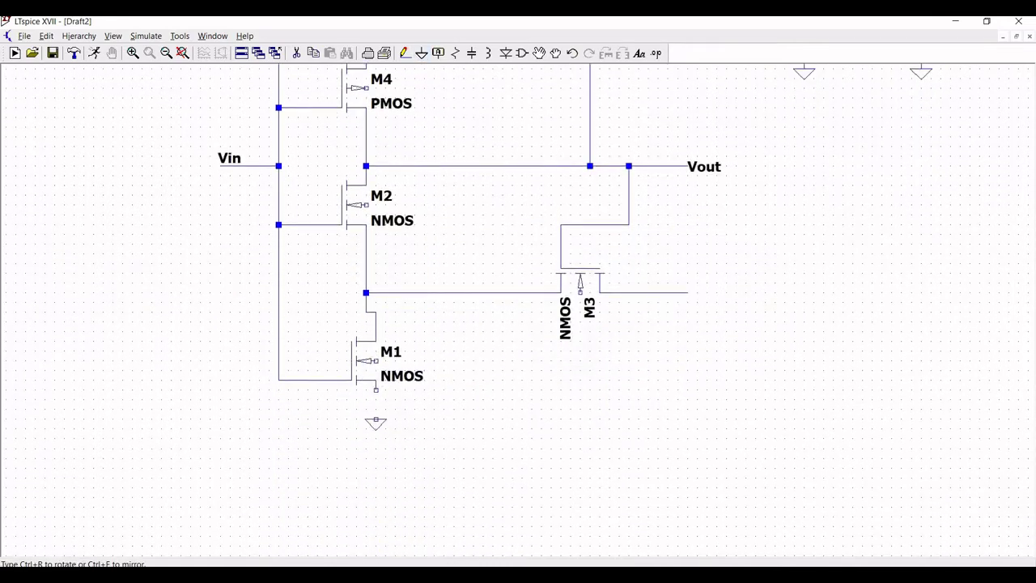
pyautogui.click(376, 430)
pyautogui.press('Escape')
pyautogui.click(404, 52)
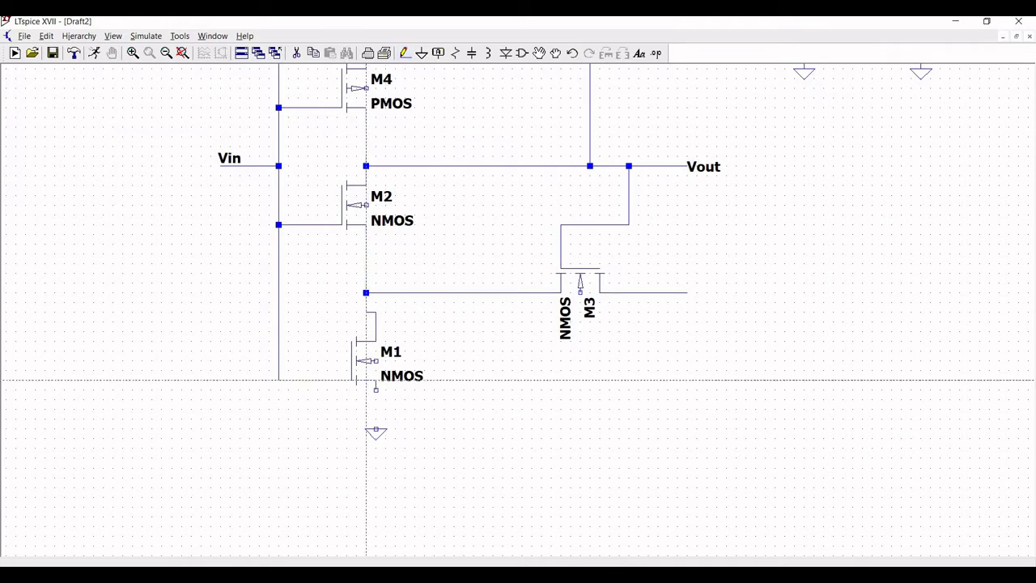
pyautogui.click(376, 389)
pyautogui.click(376, 430)
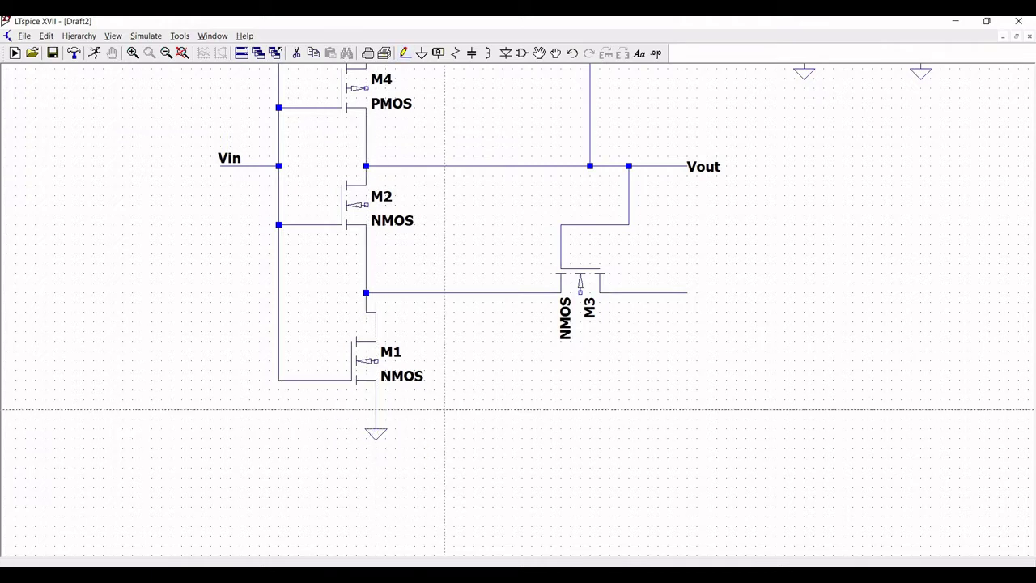
pyautogui.press('Escape')
pyautogui.moveTo(469, 385); pyautogui.dragTo(458, 470)
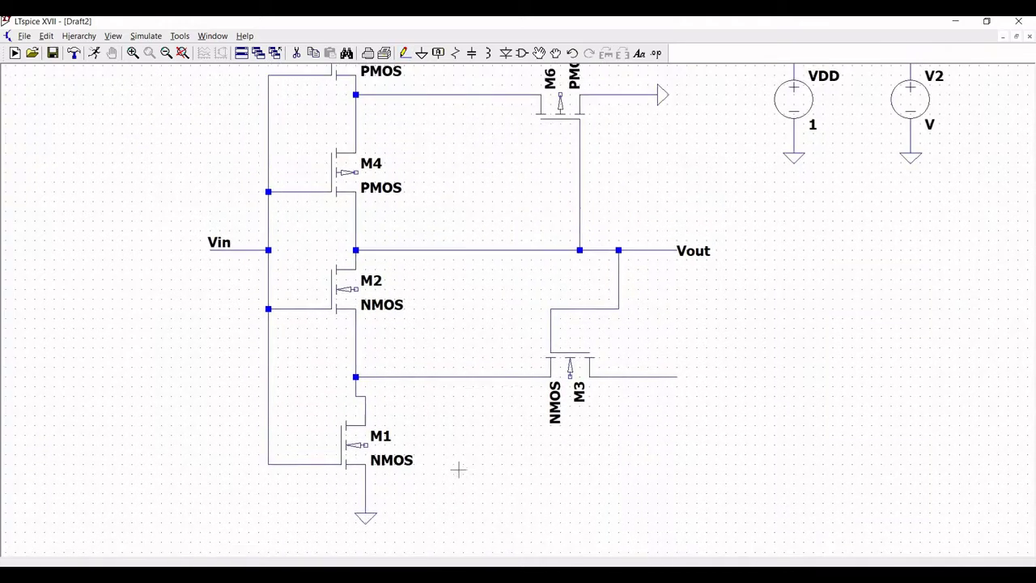
pyautogui.scroll(-1, 521, 316)
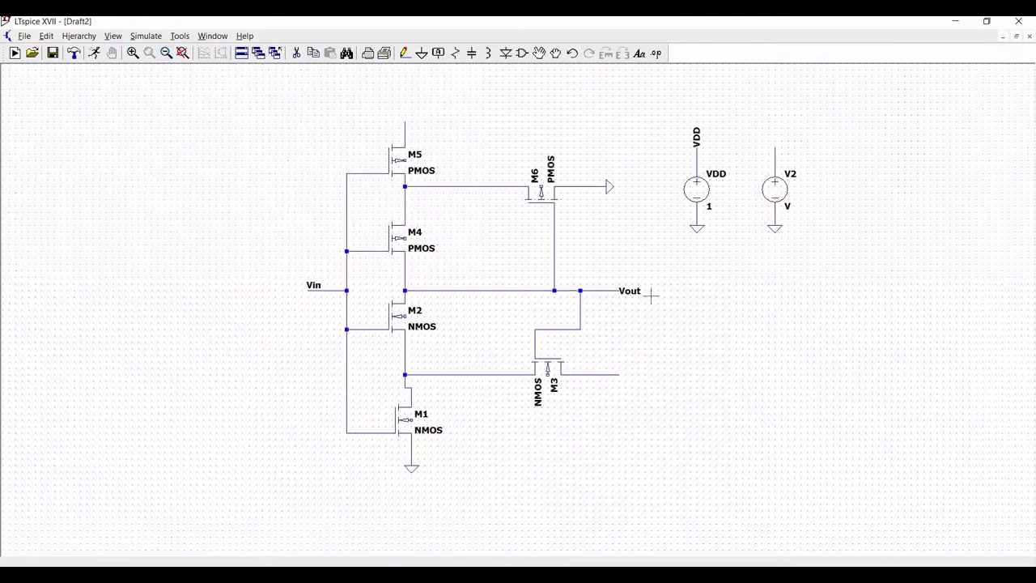
pyautogui.moveTo(629, 324); pyautogui.dragTo(566, 353)
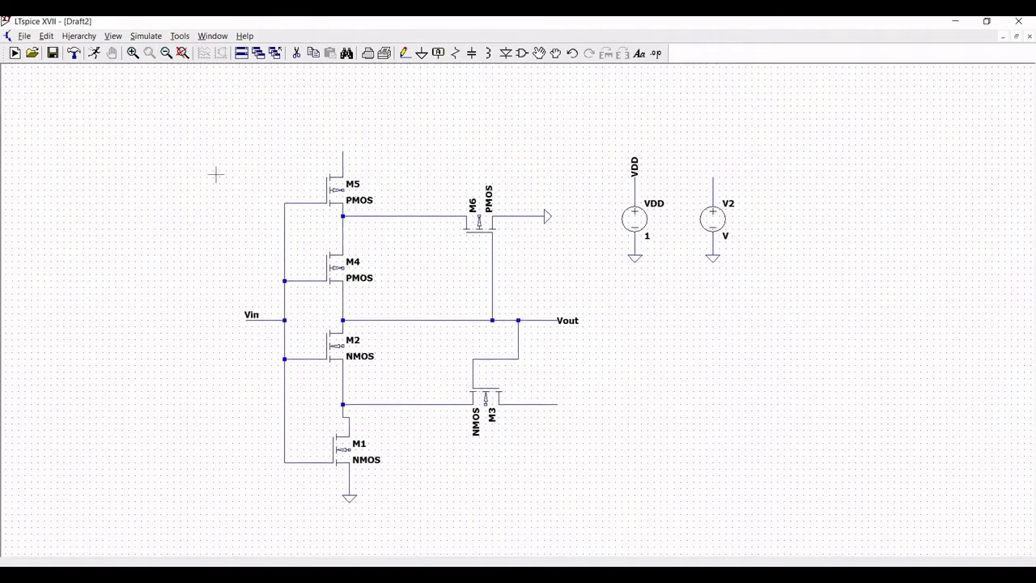
# Step: Attach VDD net labels to M5's top wire and the bulks of M5, M4 and M6
pyautogui.click(438, 53)
pyautogui.write('VDD')
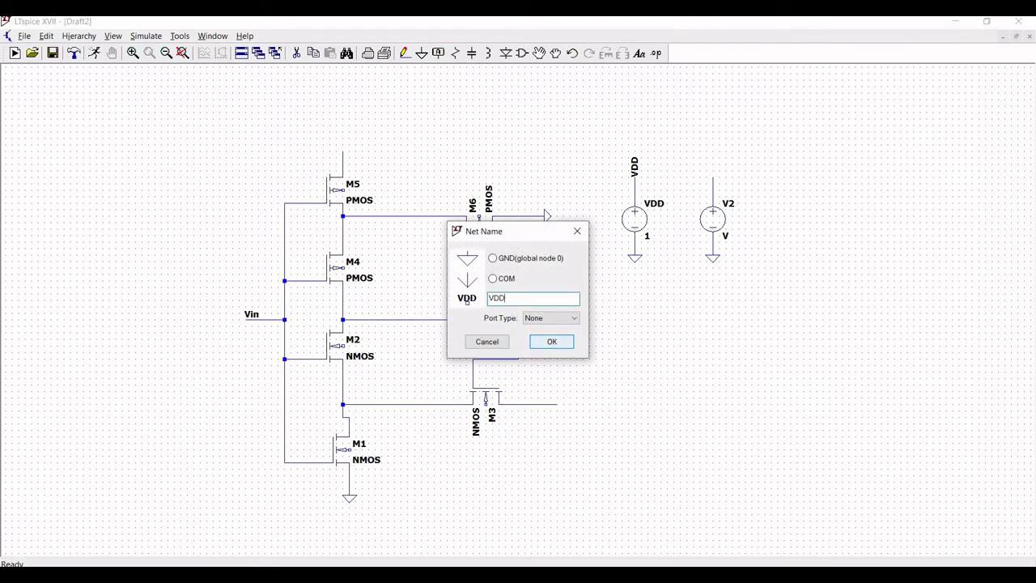
pyautogui.press('Return')
pyautogui.hotkey('ctrl', 'r')
pyautogui.click(343, 152)
pyautogui.click(335, 190)
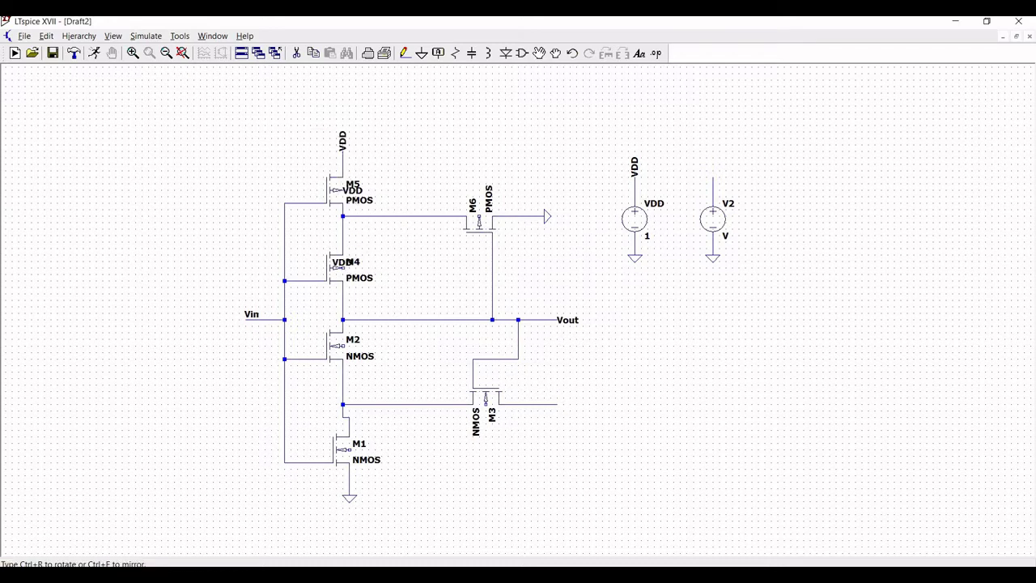
pyautogui.click(334, 268)
pyautogui.hotkey('ctrl', 'r')
pyautogui.click(479, 215)
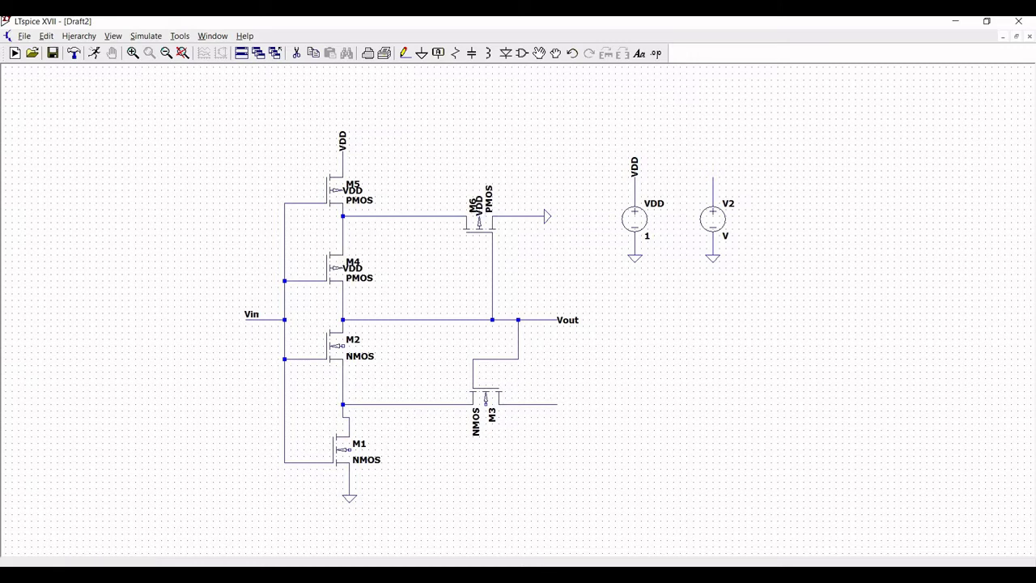
pyautogui.click(421, 52)
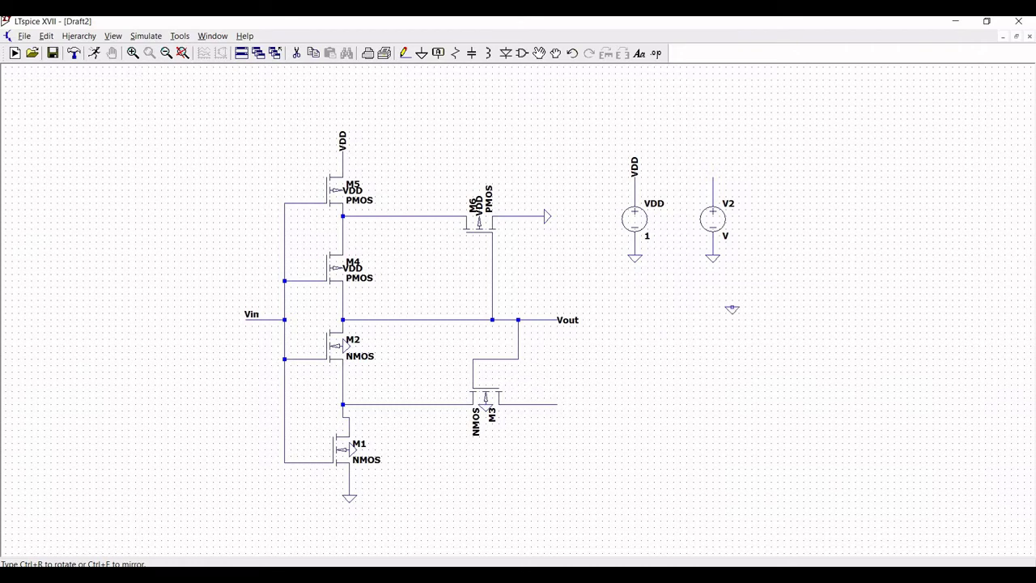
pyautogui.press('F3')
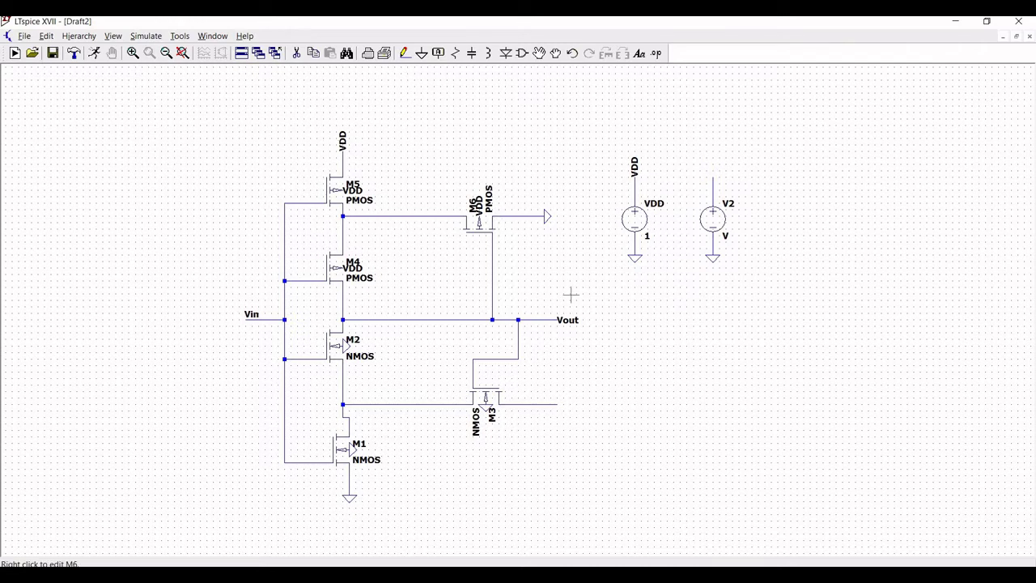
# Step: Make V2 a PULSE source with 0 initial, 1 on-voltage and 0 delay
pyautogui.rightClick(715, 220)
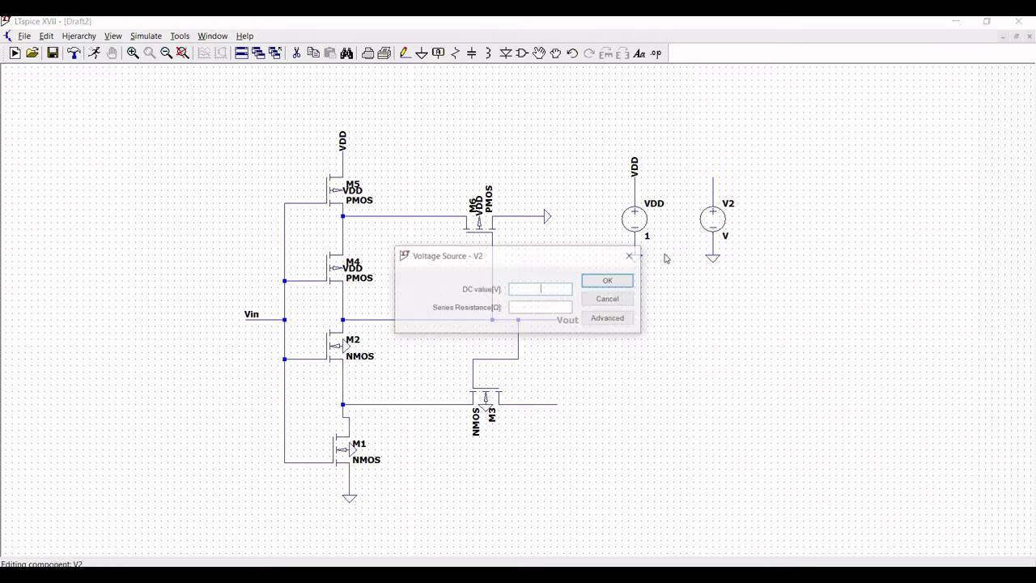
pyautogui.click(609, 319)
pyautogui.click(323, 186)
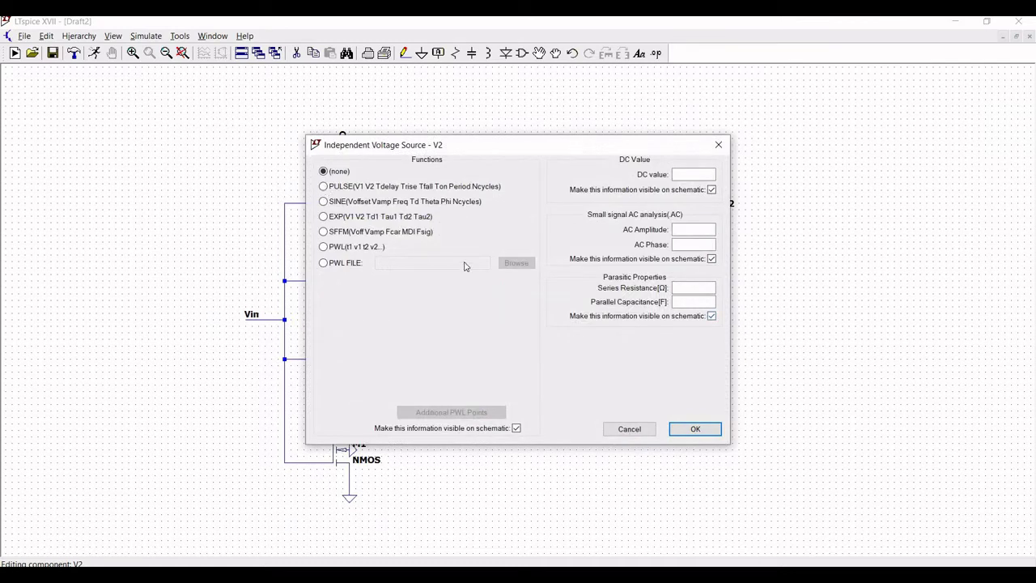
pyautogui.click(487, 291)
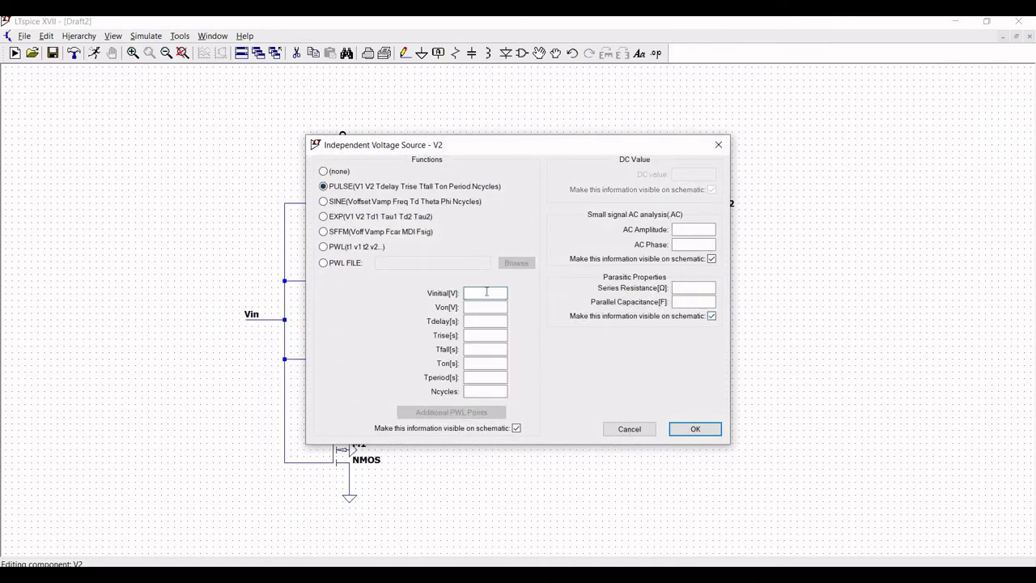
pyautogui.write('0')
pyautogui.click(491, 307)
pyautogui.write('1')
pyautogui.click(487, 322)
pyautogui.write('0')
# Step: Set V2's rise and fall times to 100n, on time 1n and period 2u
pyautogui.click(486, 334)
pyautogui.write('100n')
pyautogui.click(486, 348)
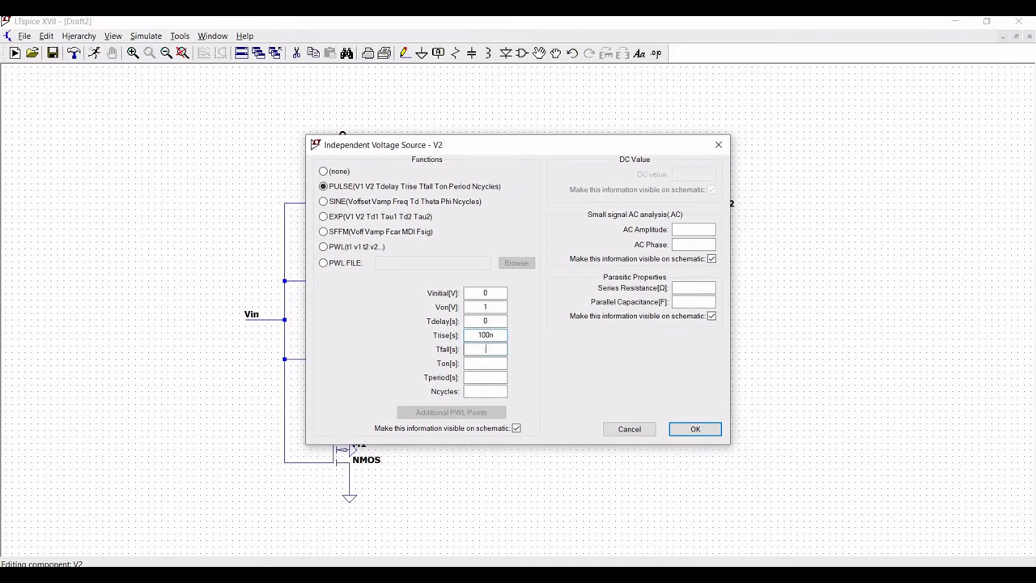
pyautogui.write('100m')
pyautogui.press('BackSpace')
pyautogui.write('n')
pyautogui.click(487, 364)
pyautogui.write('1n')
pyautogui.click(485, 377)
pyautogui.write('2u')
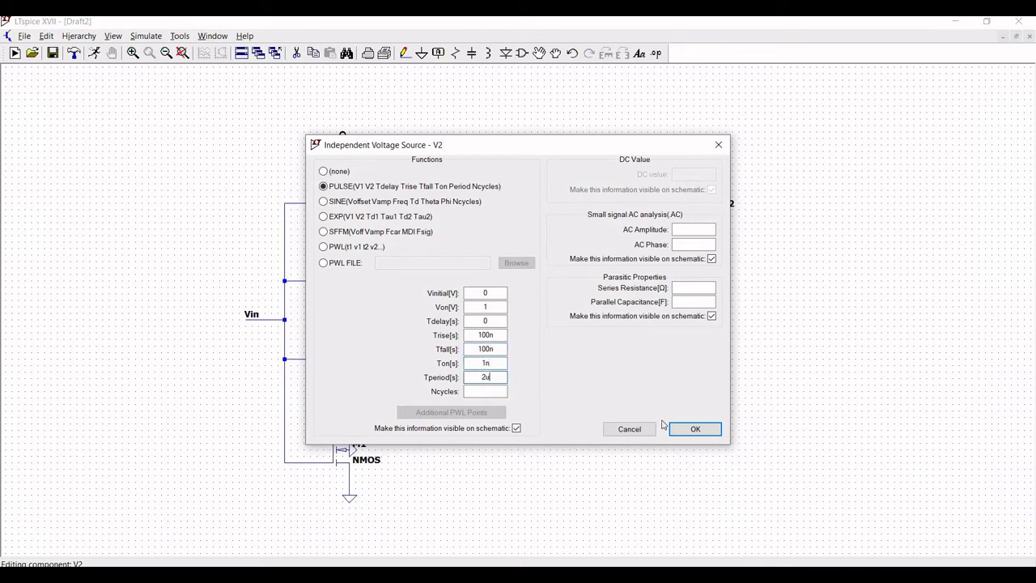
pyautogui.click(692, 428)
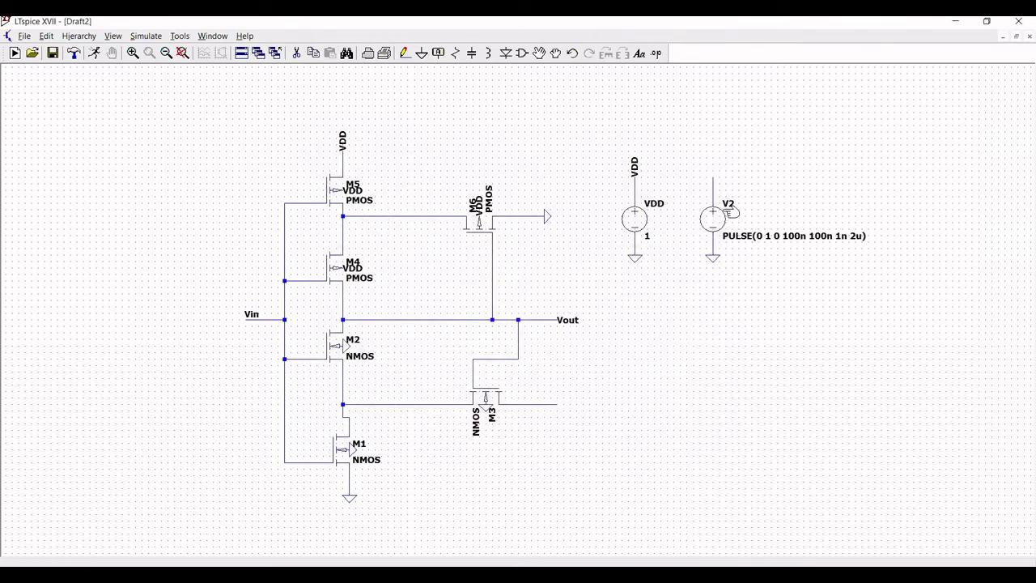
# Step: Rename source V2 to Vin
pyautogui.rightClick(728, 207)
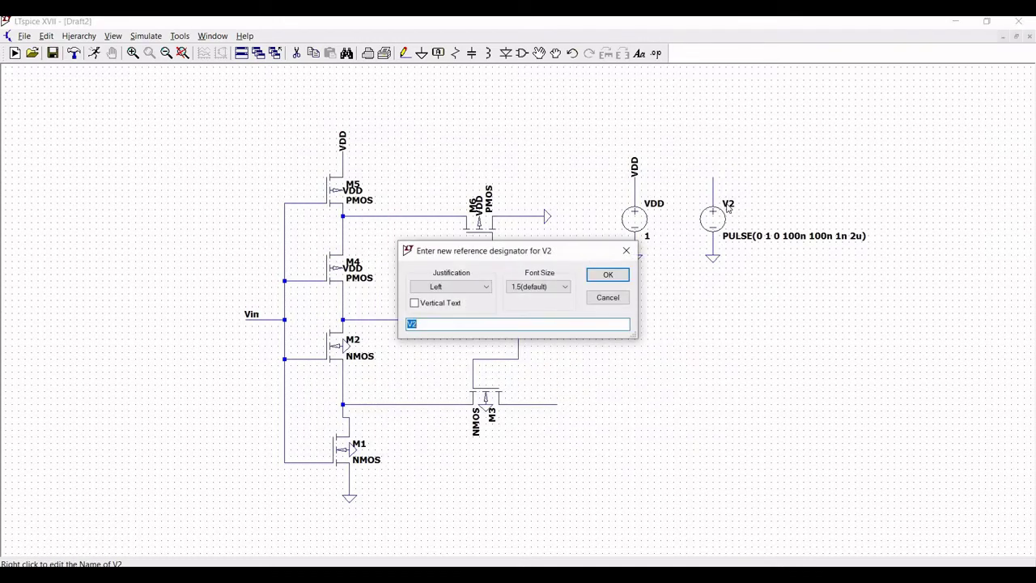
pyautogui.write('Vin')
pyautogui.click(603, 276)
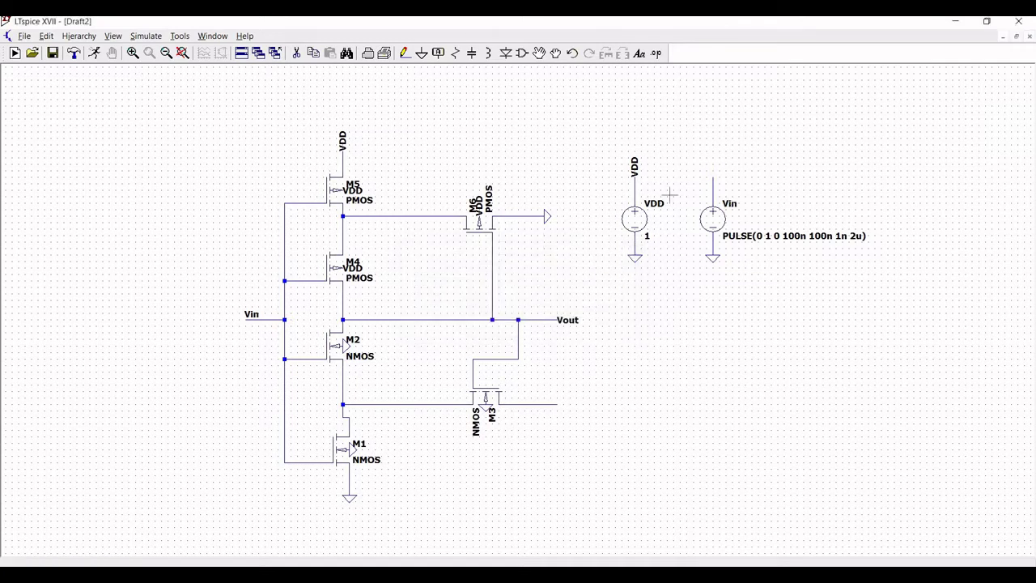
# Step: Place a Vin net label on the pulse source's top terminal
pyautogui.click(438, 53)
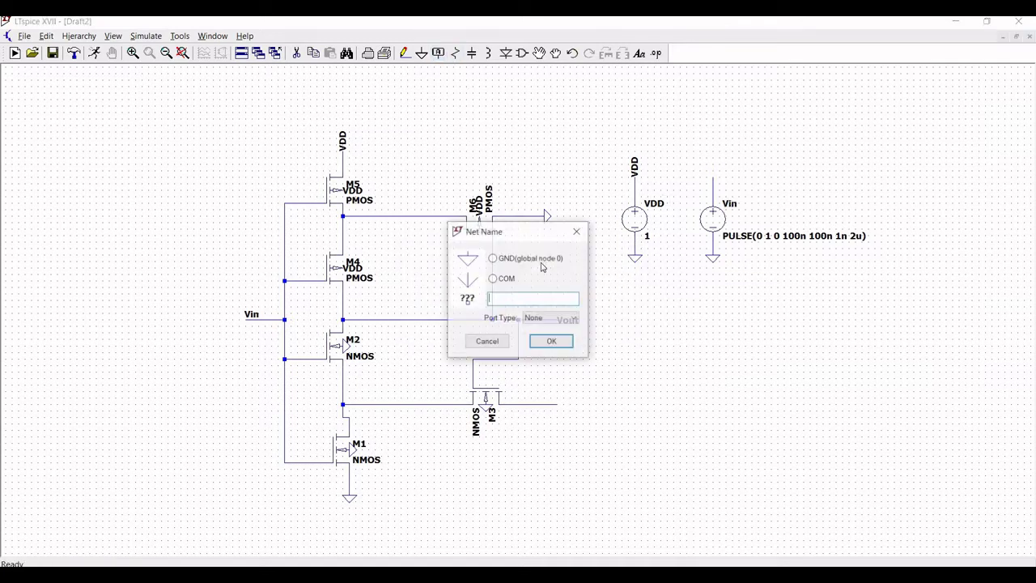
pyautogui.write('Vin')
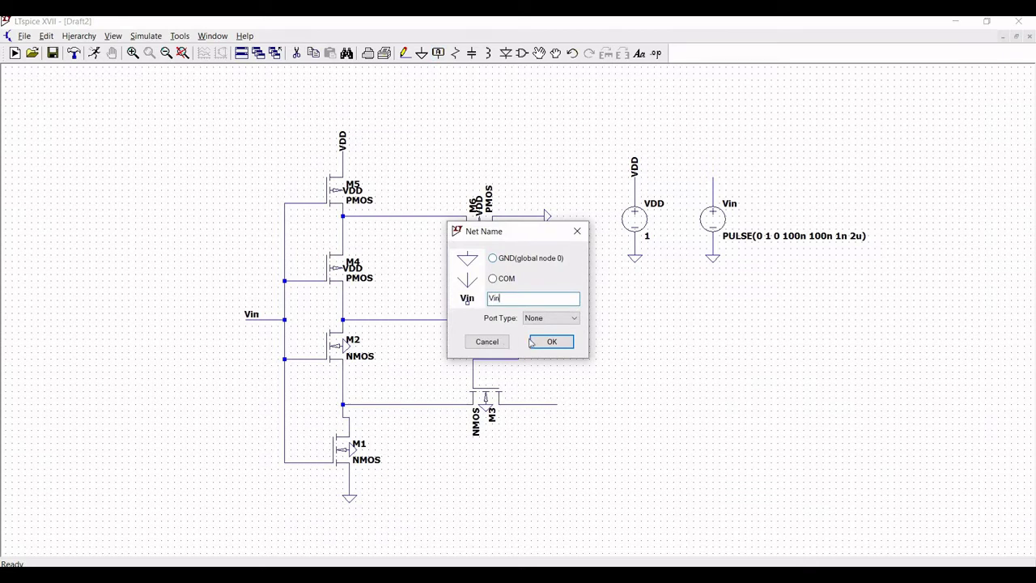
pyautogui.click(539, 341)
pyautogui.click(712, 179)
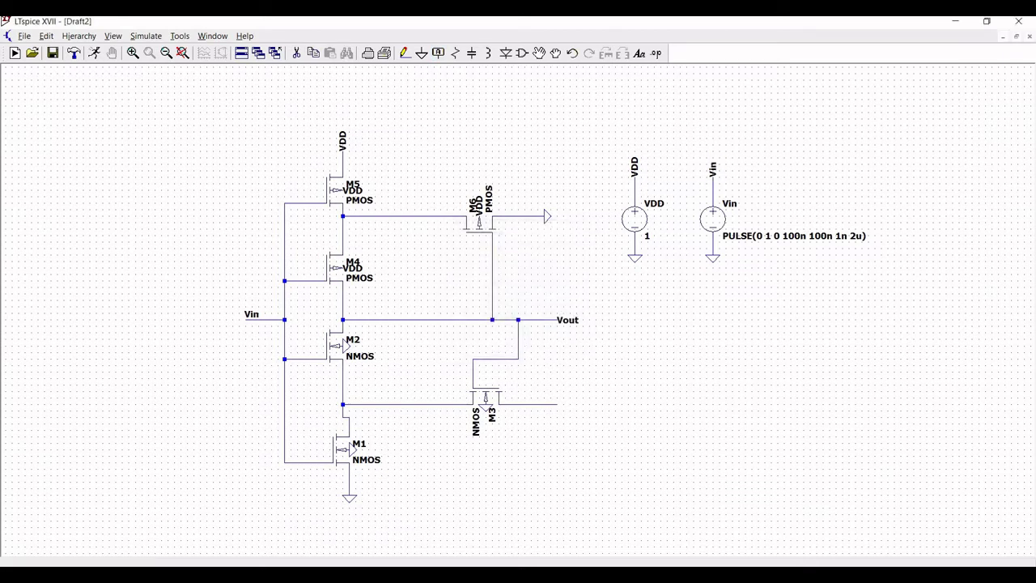
pyautogui.press('Escape')
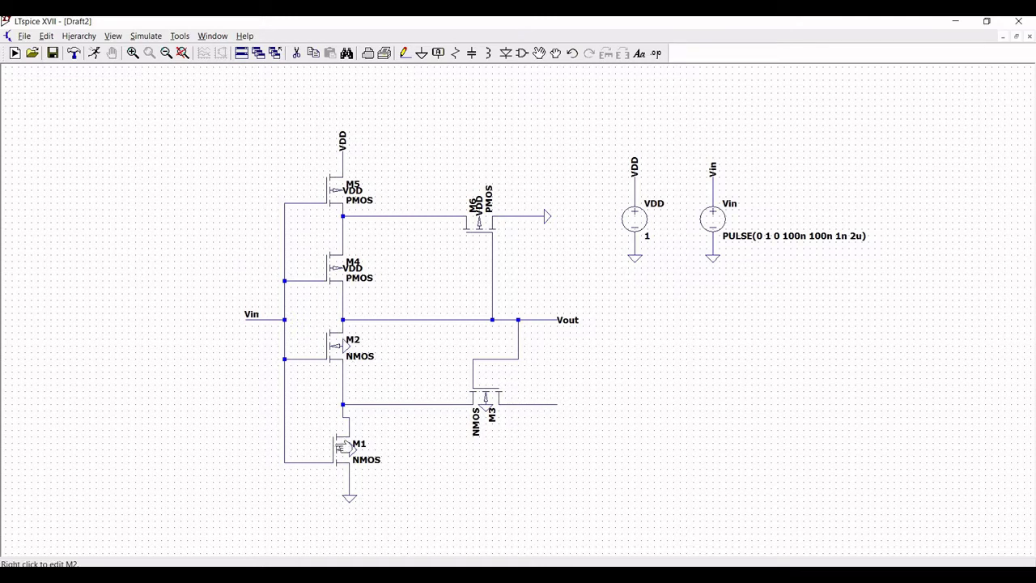
# Step: Set M5 to model P_50n with length 50n and width 1.3u
pyautogui.rightClick(339, 191)
pyautogui.click(559, 218)
pyautogui.press('BackSpace')
pyautogui.press('BackSpace')
pyautogui.press('BackSpace')
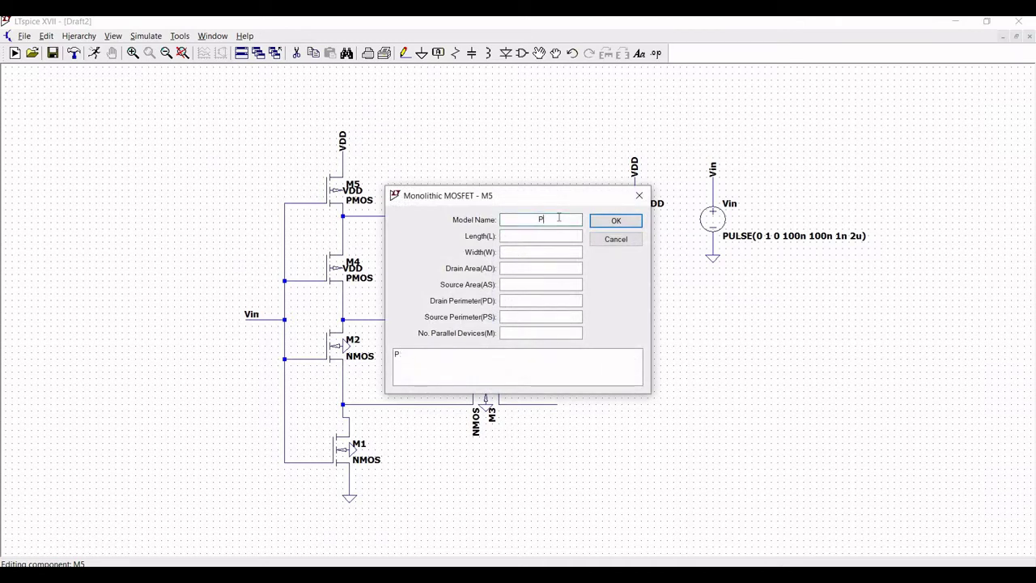
pyautogui.write('_50n')
pyautogui.click(543, 237)
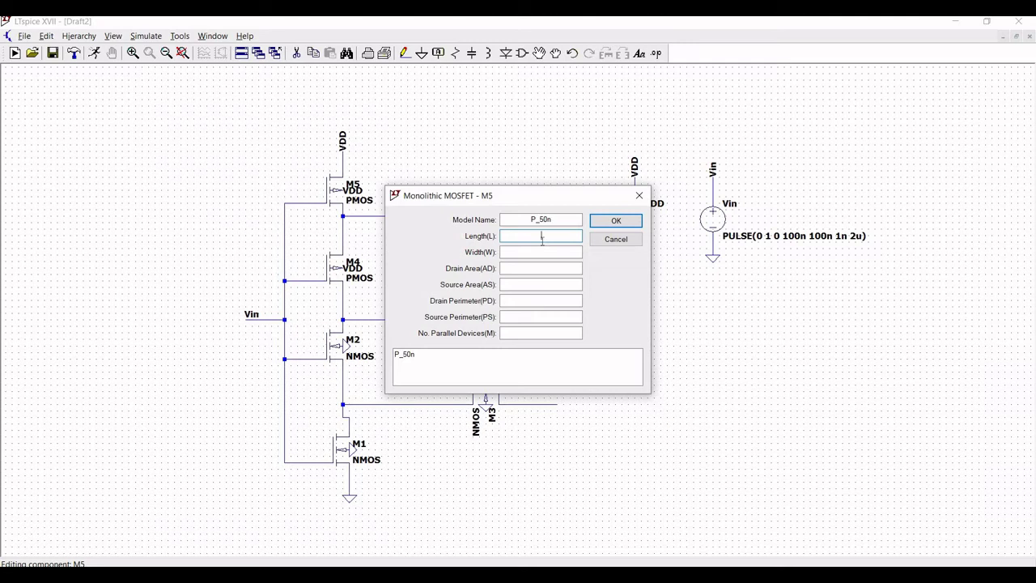
pyautogui.write('50n')
pyautogui.click(563, 251)
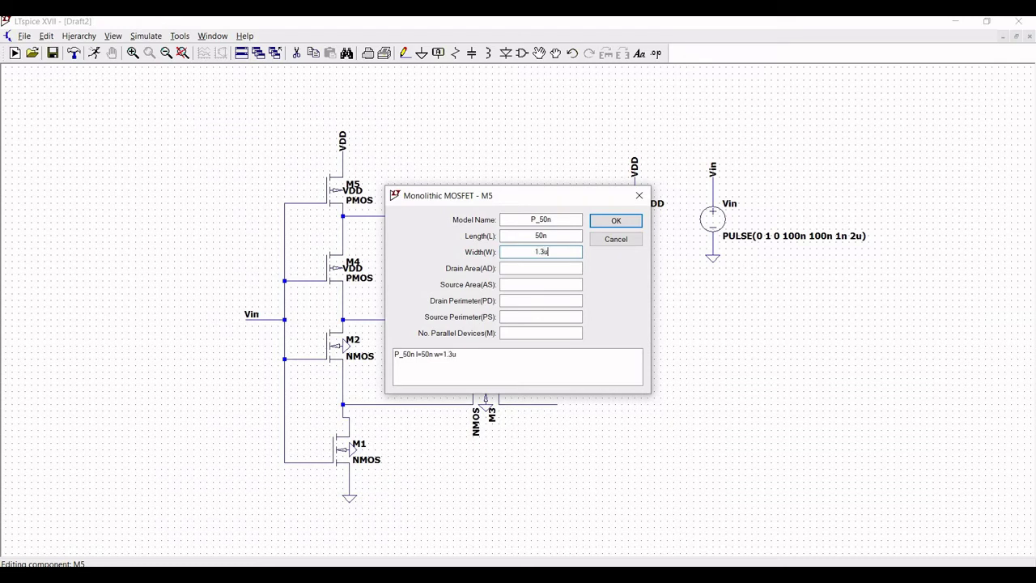
pyautogui.click(616, 220)
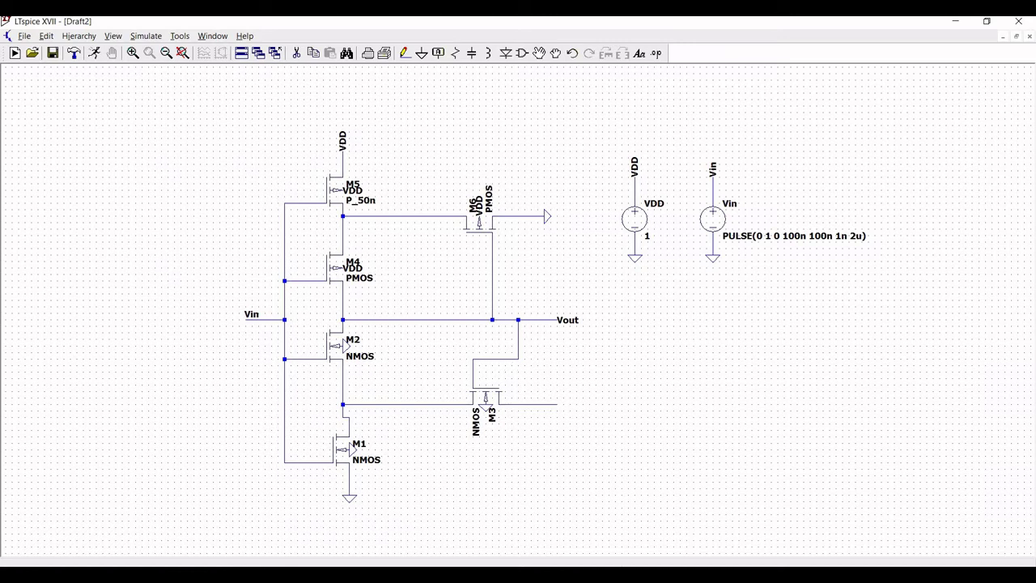
pyautogui.hotkey('alt', 'Tab')
# Step: Scroll through BSIM4_models to check the N_50n model, then minimize Notepad
pyautogui.scroll(-17, 353, 242)
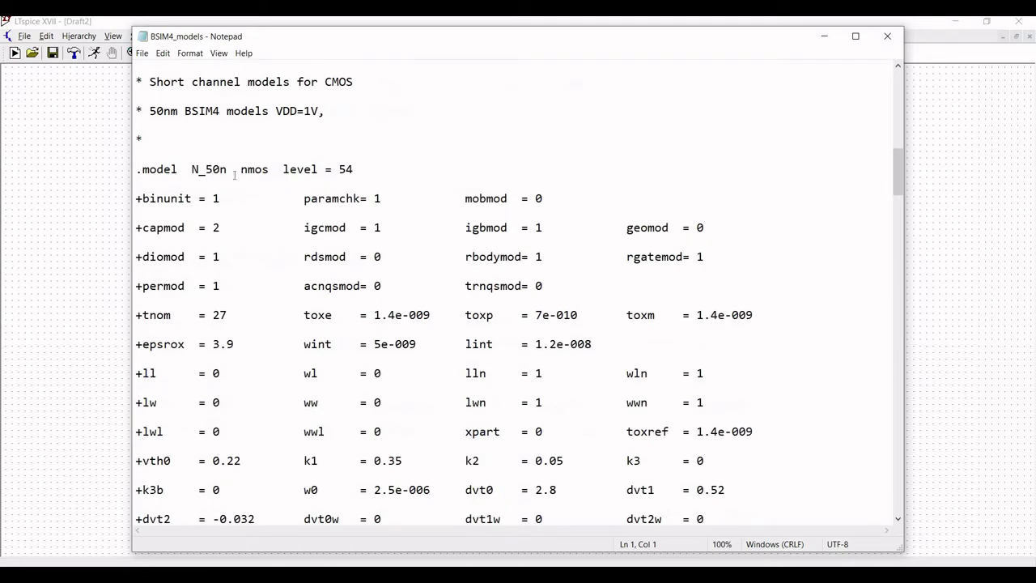
pyautogui.scroll(-8, 228, 243)
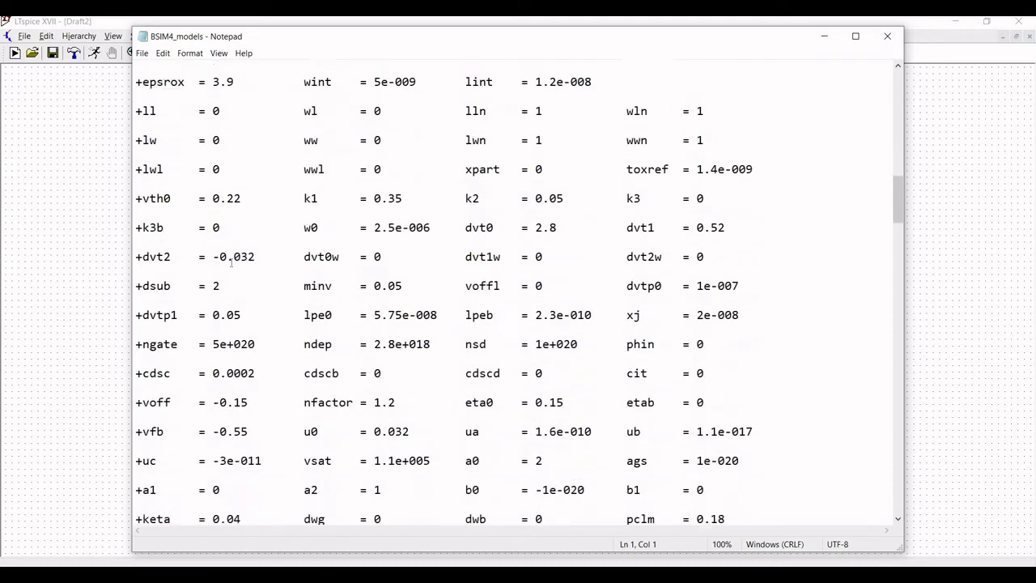
pyautogui.scroll(-3, 231, 263)
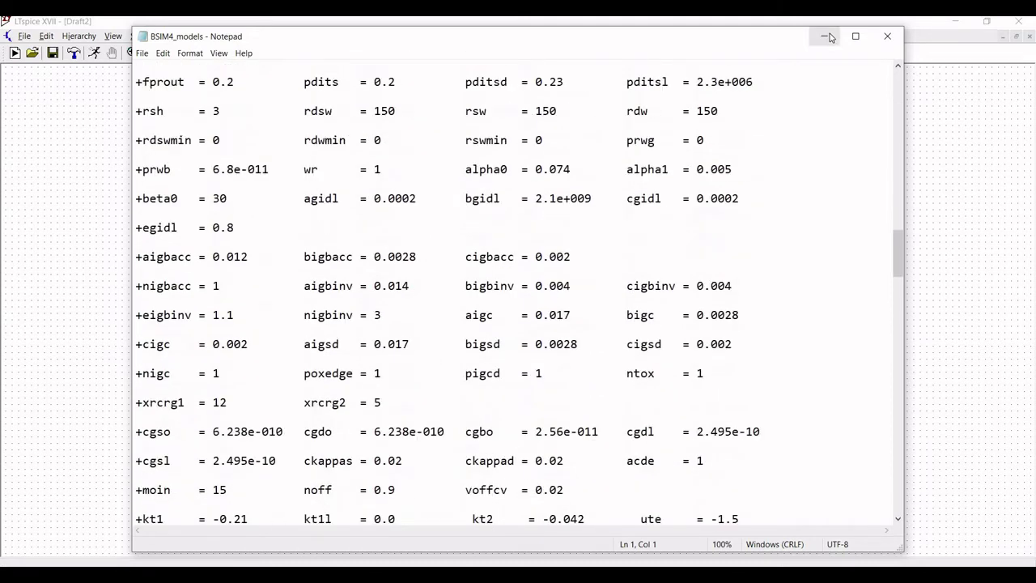
pyautogui.click(824, 36)
# Step: Change M4 to model P_50n with length 50n and width 1u
pyautogui.rightClick(339, 270)
pyautogui.press('BackSpace')
pyautogui.press('BackSpace')
pyautogui.press('BackSpace')
pyautogui.write('_50n')
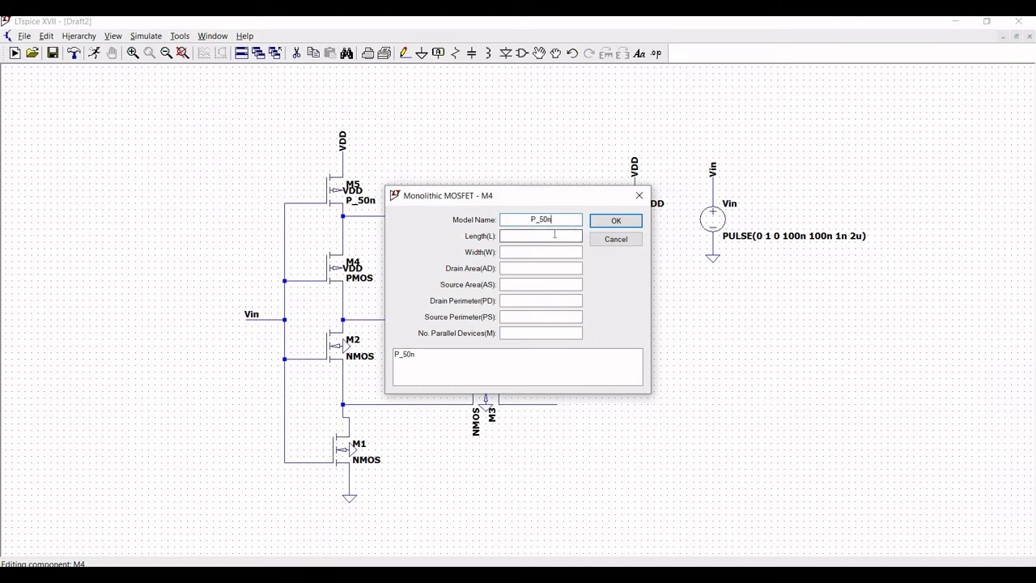
pyautogui.click(553, 234)
pyautogui.write('50n')
pyautogui.click(548, 252)
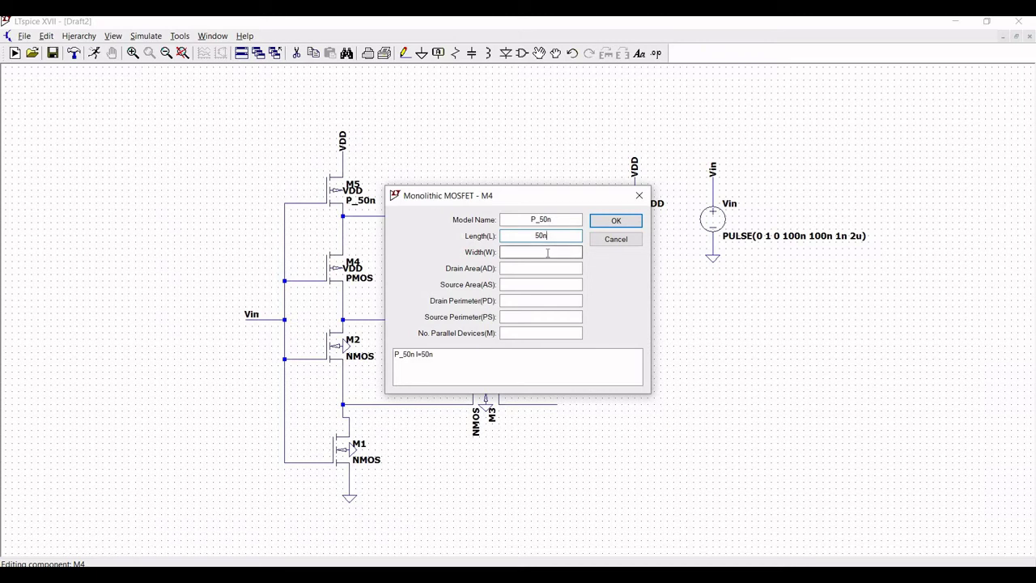
pyautogui.click(615, 221)
# Step: Switch M6 to the P_50n model with width 1u
pyautogui.rightClick(490, 228)
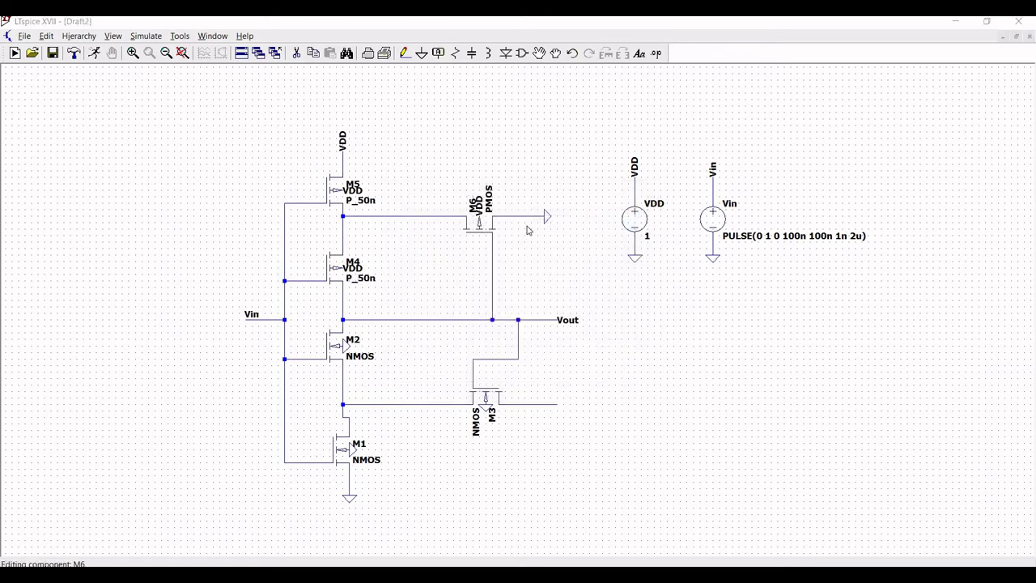
pyautogui.click(553, 219)
pyautogui.press('BackSpace')
pyautogui.press('BackSpace')
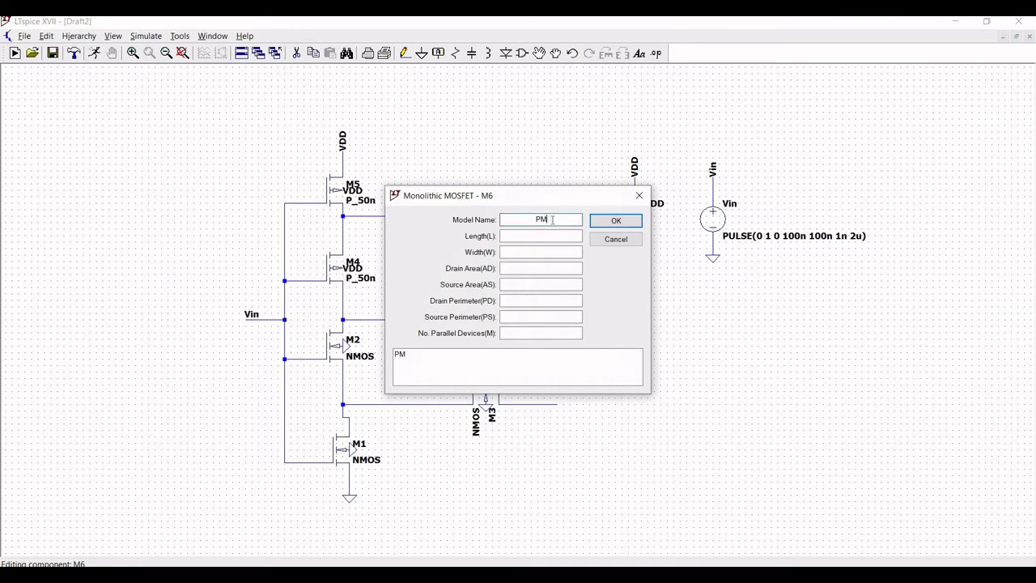
pyautogui.write('_50n')
pyautogui.click(551, 236)
pyautogui.click(552, 236)
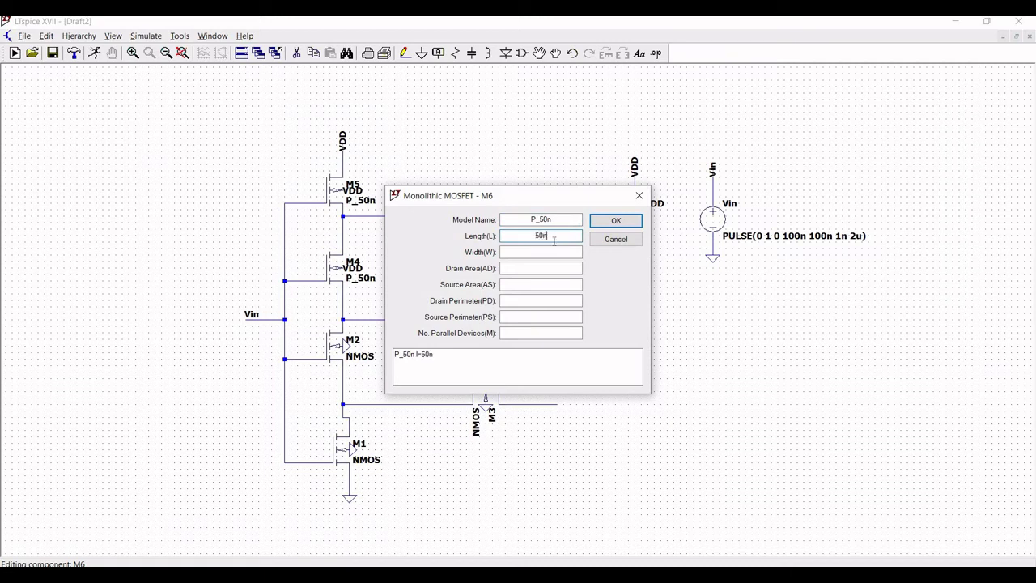
pyautogui.click(542, 251)
pyautogui.write('1u')
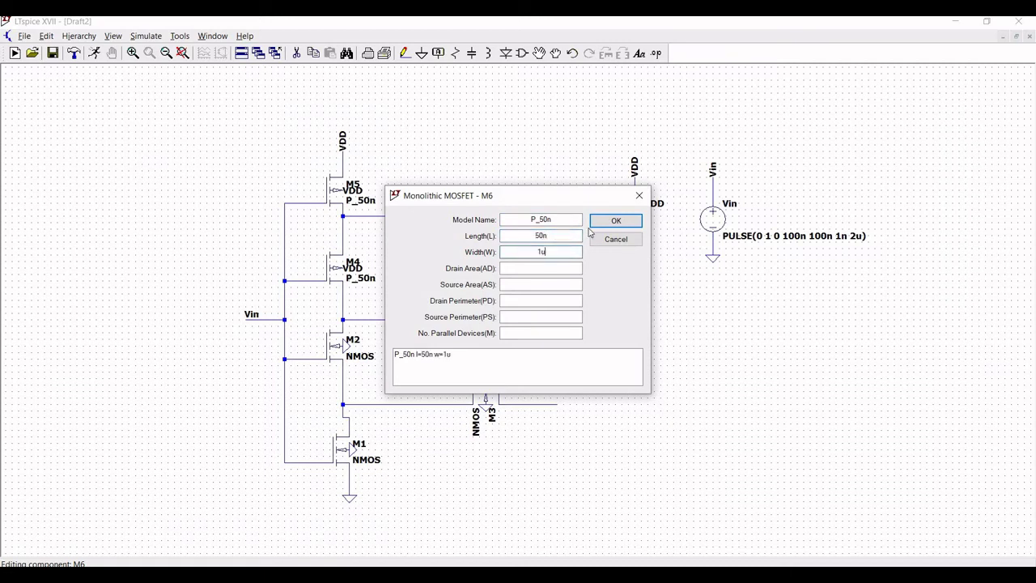
pyautogui.click(616, 221)
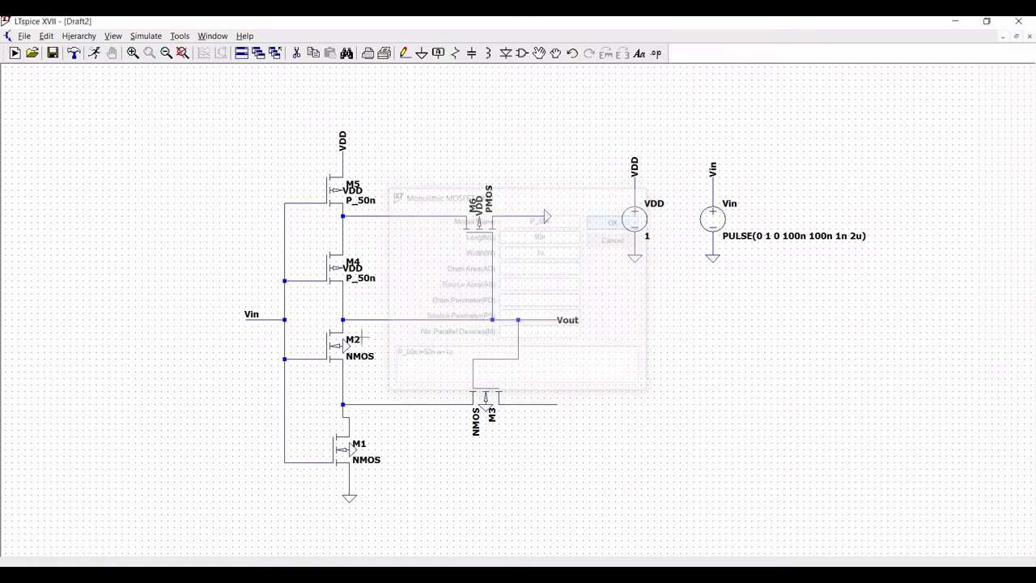
# Step: Set M2 to model N_50n with length 50n and width 500n
pyautogui.rightClick(344, 345)
pyautogui.click(560, 219)
pyautogui.press('BackSpace')
pyautogui.press('BackSpace')
pyautogui.press('BackSpace')
pyautogui.write('_50n')
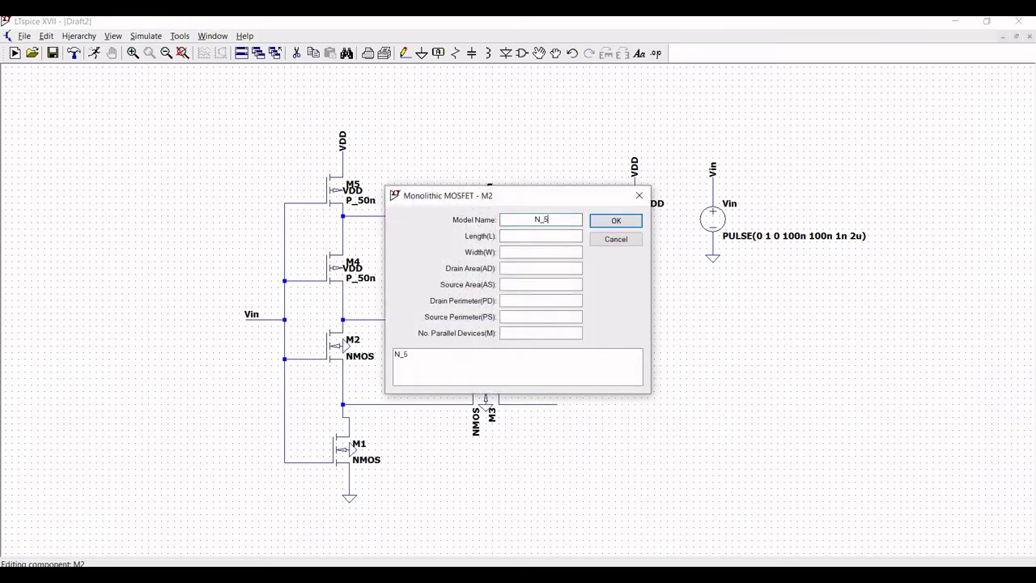
pyautogui.click(555, 235)
pyautogui.write('50n')
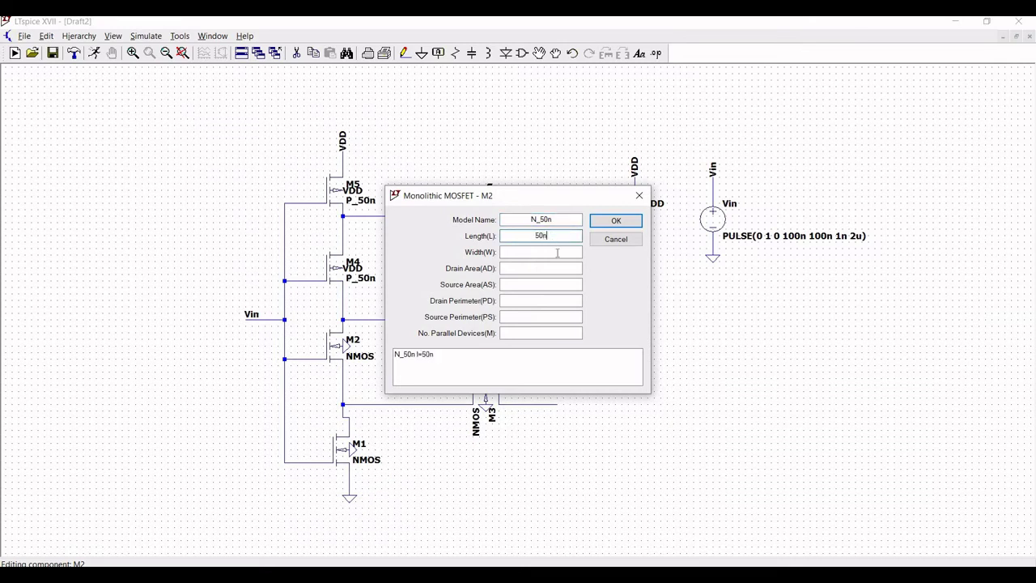
pyautogui.click(557, 252)
pyautogui.write('500n')
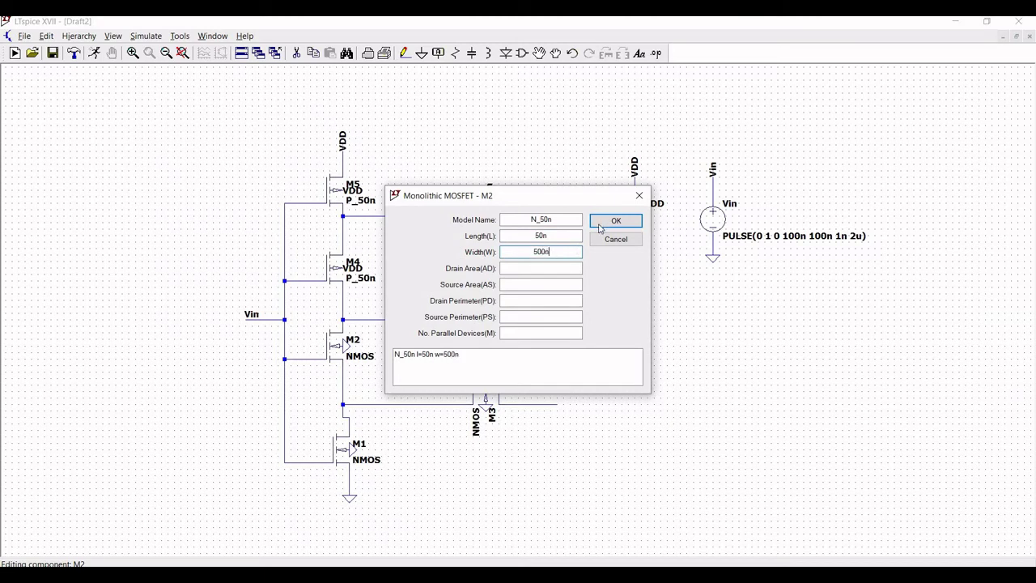
pyautogui.click(600, 227)
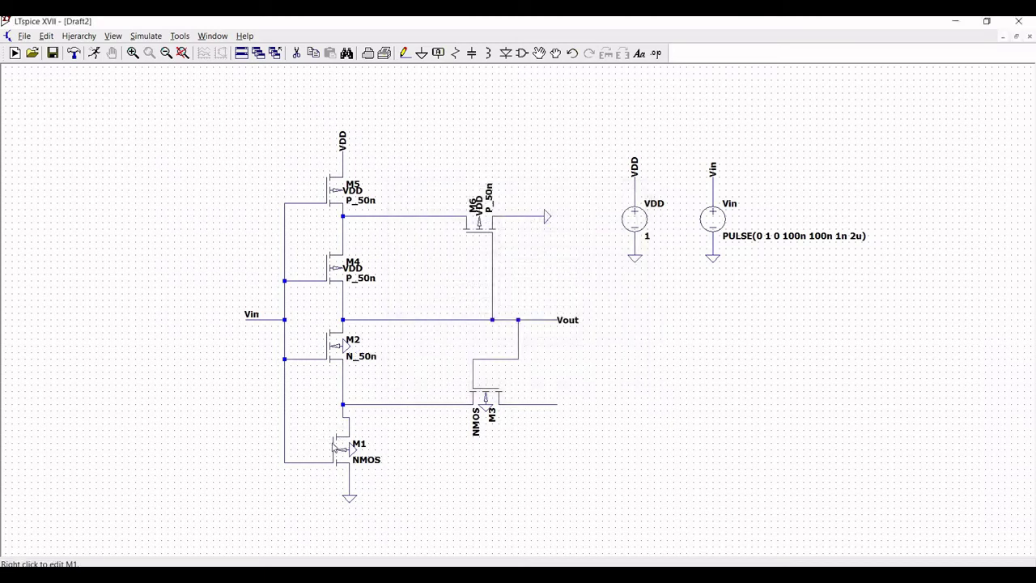
# Step: Give M1 the N_50n model, length 50n and width 500n
pyautogui.rightClick(337, 447)
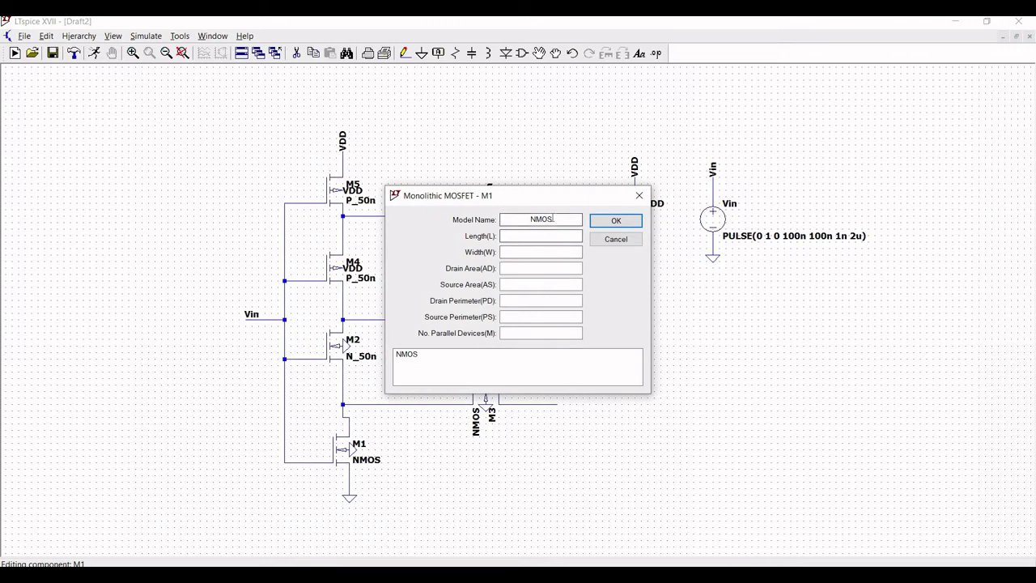
pyautogui.press('BackSpace')
pyautogui.press('BackSpace')
pyautogui.press('BackSpace')
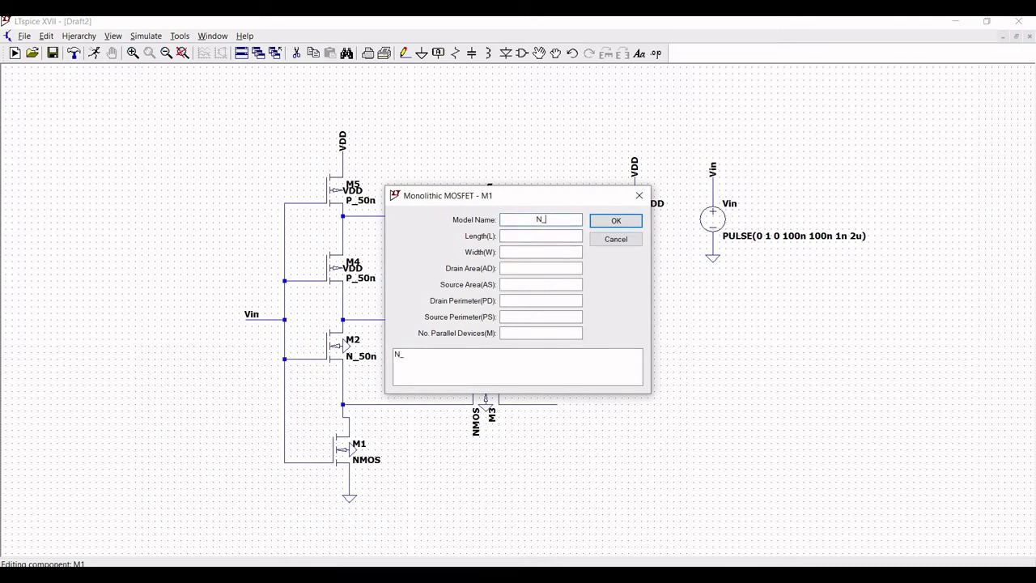
pyautogui.write('_50n')
pyautogui.click(548, 235)
pyautogui.write('50n')
pyautogui.click(551, 253)
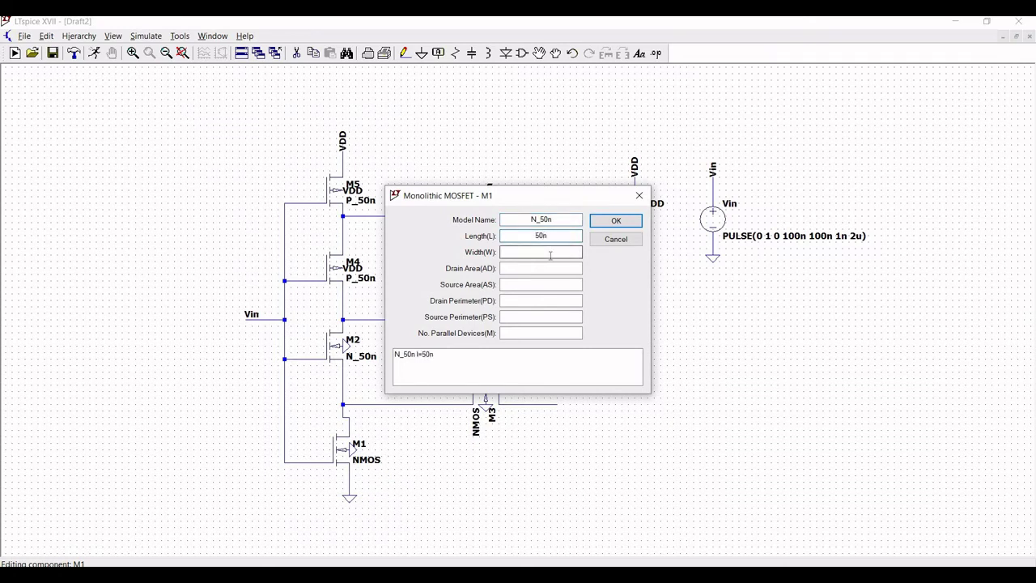
pyautogui.write('500n')
pyautogui.click(614, 220)
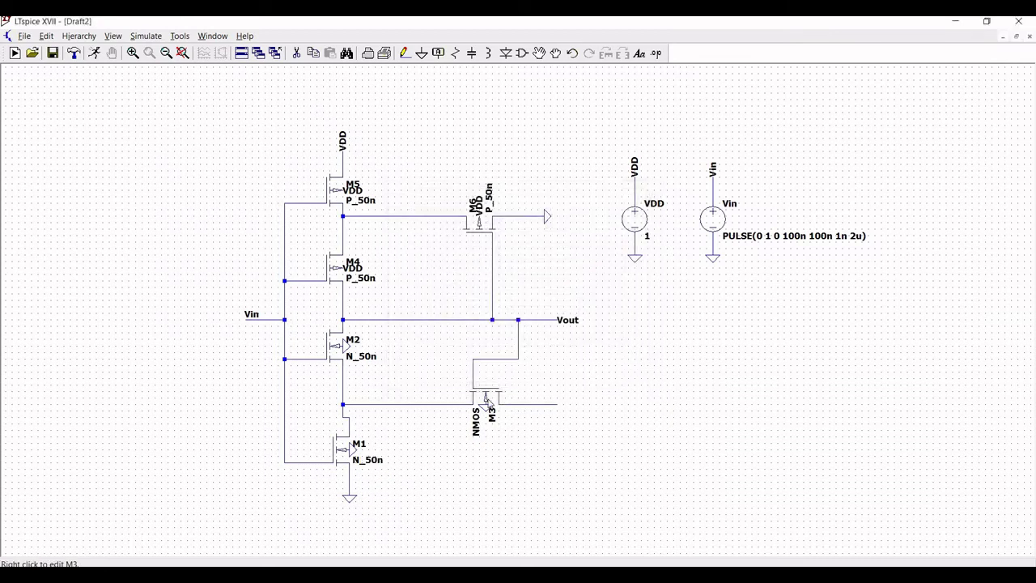
# Step: Set M3 to model N_50n with length 50n and width 1.125u
pyautogui.rightClick(488, 401)
pyautogui.press('BackSpace')
pyautogui.press('BackSpace')
pyautogui.press('BackSpace')
pyautogui.write('_50n')
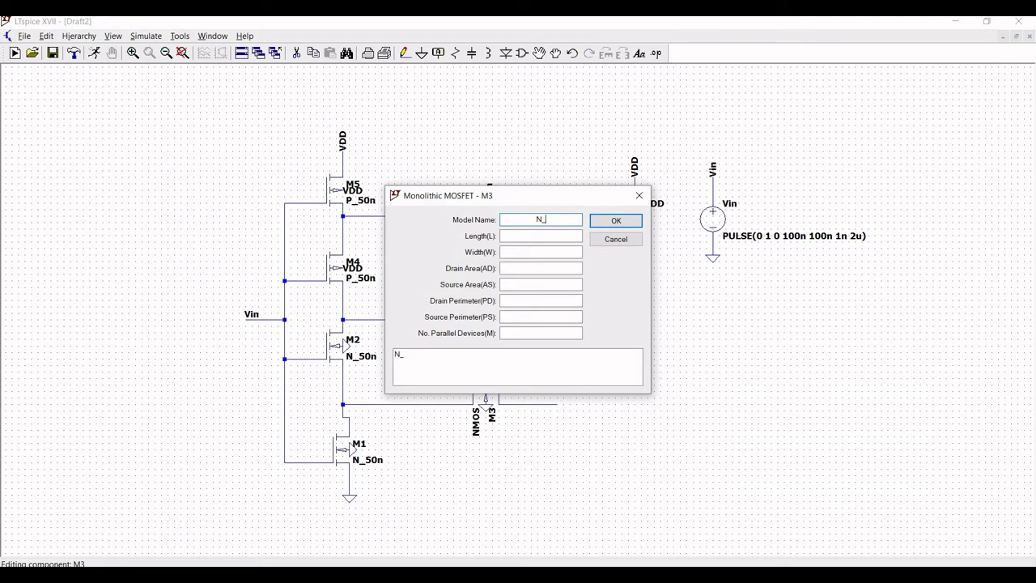
pyautogui.click(552, 234)
pyautogui.write('50n')
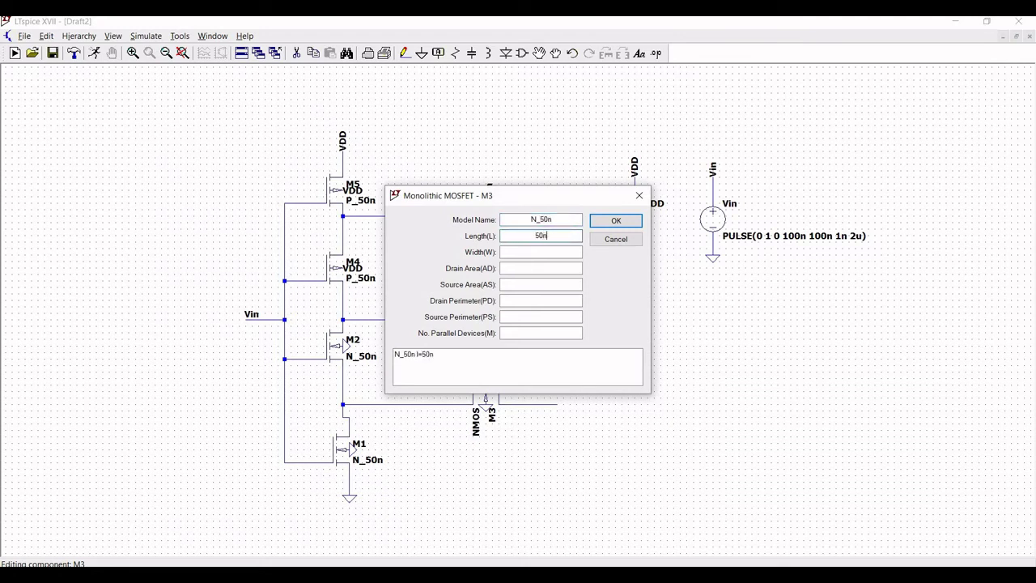
pyautogui.click(553, 250)
pyautogui.write('1.125u')
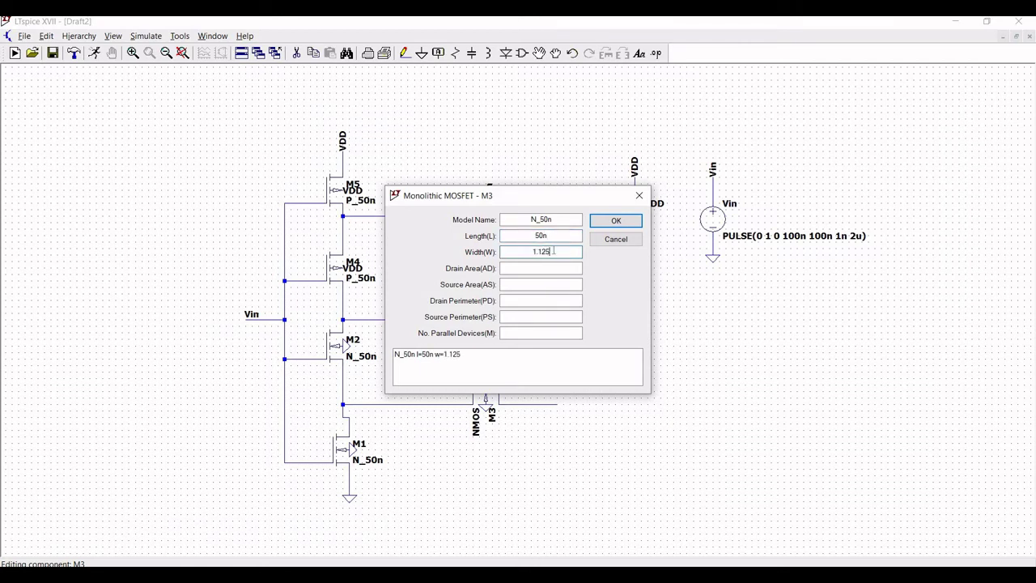
pyautogui.click(600, 221)
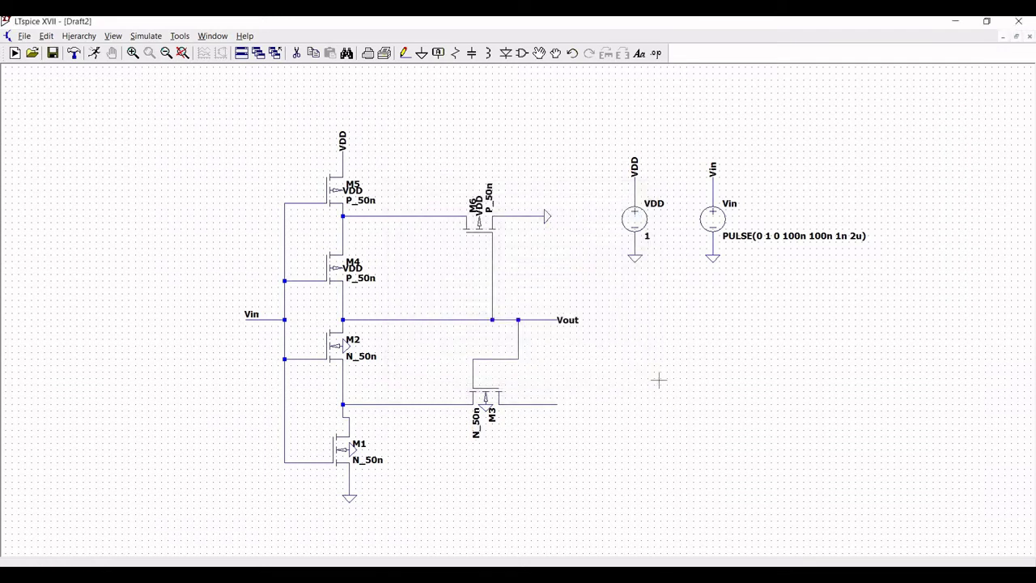
# Step: Attach a VDD net label to the open wire end on M3's right side
pyautogui.click(438, 53)
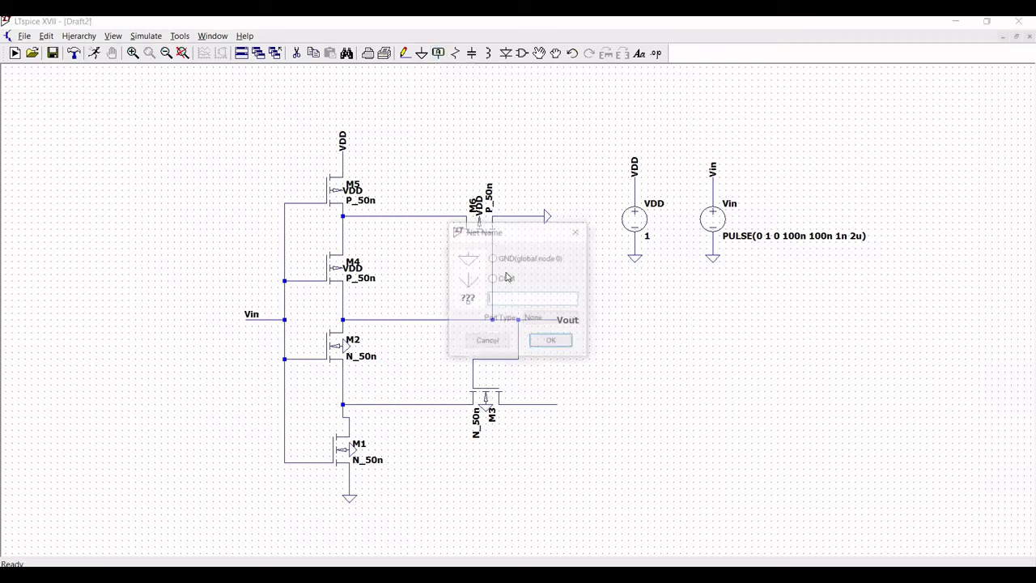
pyautogui.write('VDD')
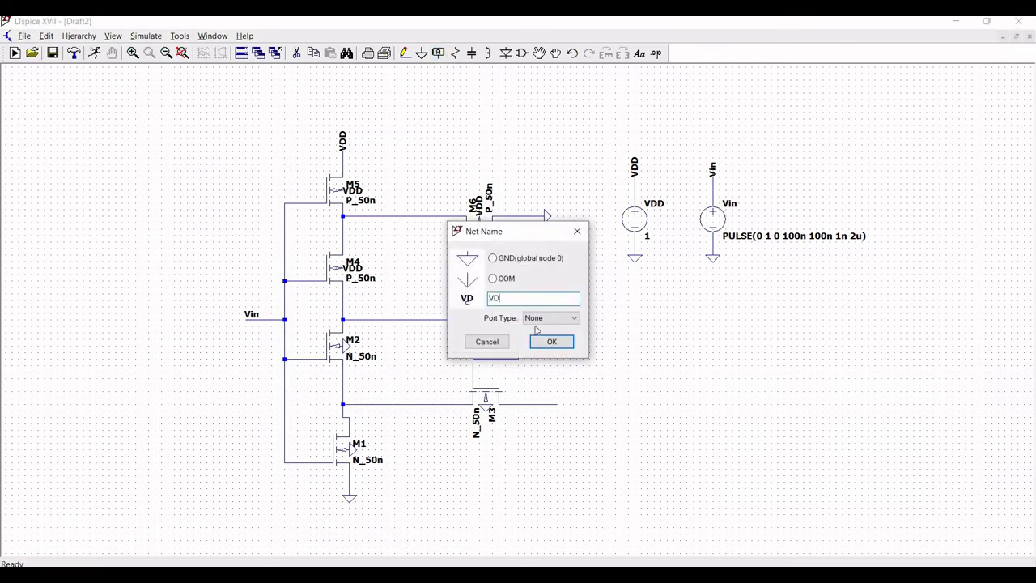
pyautogui.click(551, 341)
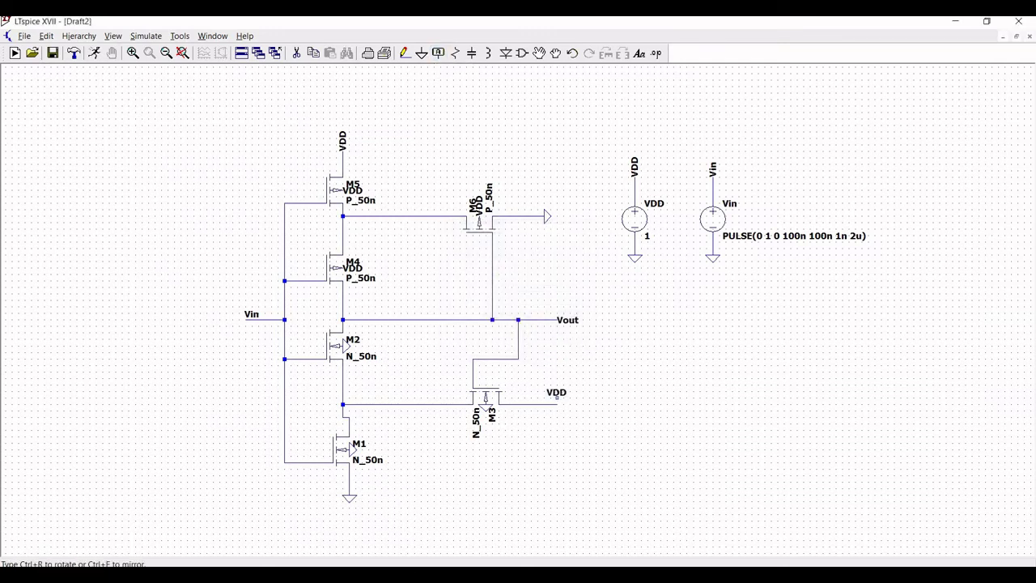
pyautogui.click(557, 404)
pyautogui.press('Escape')
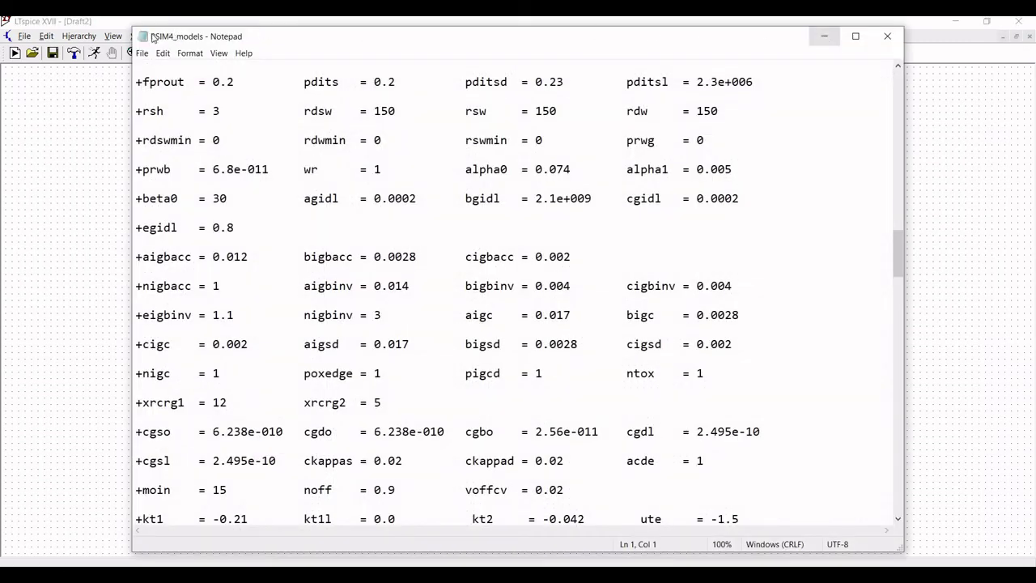
# Step: Place a '.include BSIM4_models.txt' SPICE directive at the schematic's lower left, below the transistors
pyautogui.click(834, 38)
pyautogui.click(47, 36)
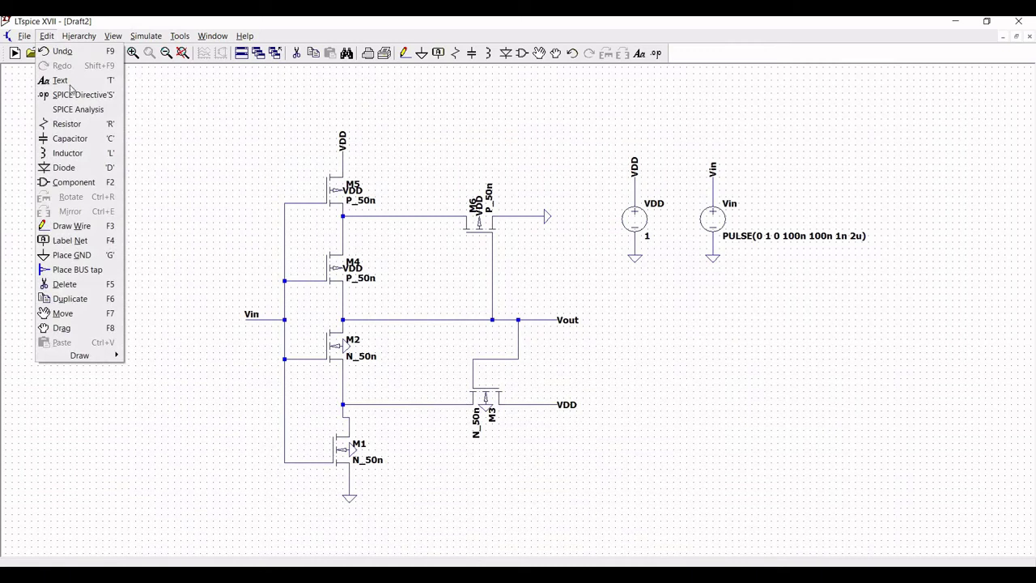
pyautogui.press('Return')
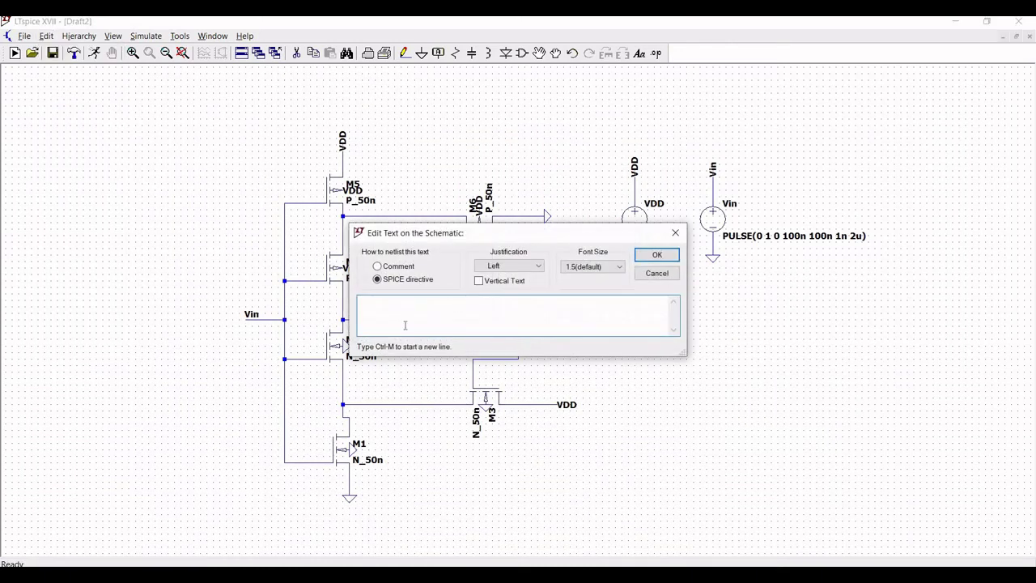
pyautogui.write('.include BSIM')
pyautogui.hotkey('alt', 'Tab')
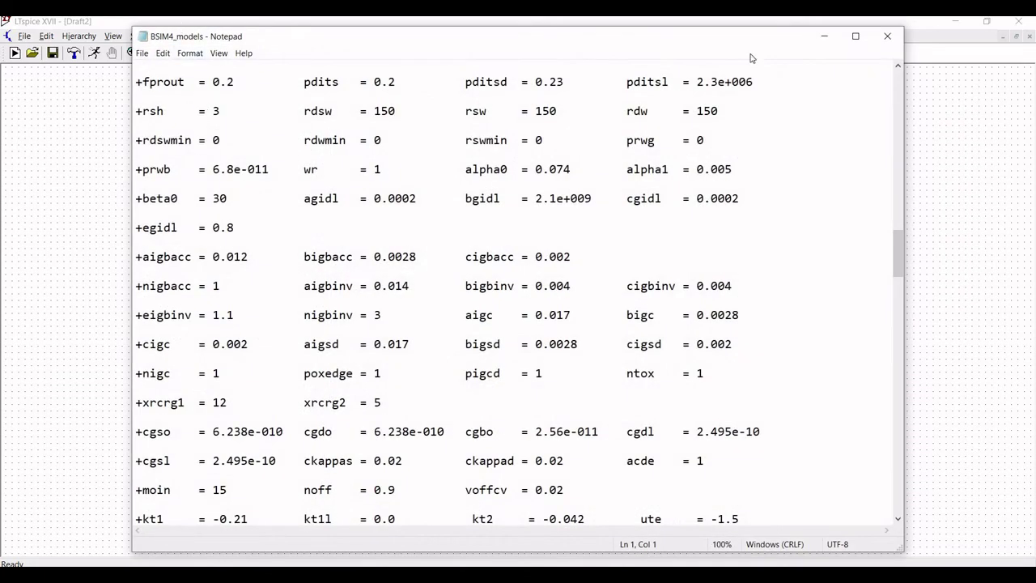
pyautogui.click(825, 35)
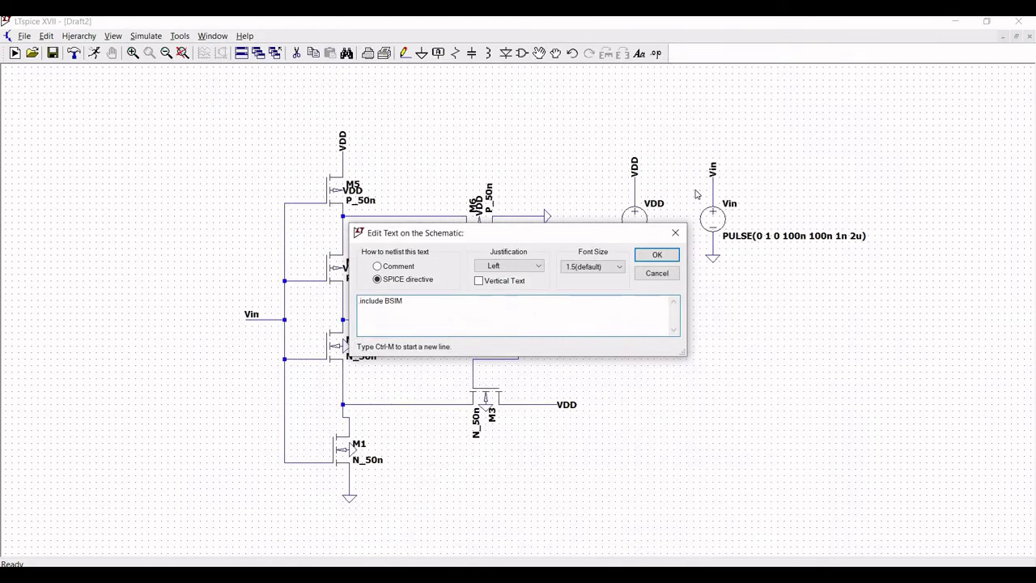
pyautogui.write('4_models.txt')
pyautogui.click(669, 256)
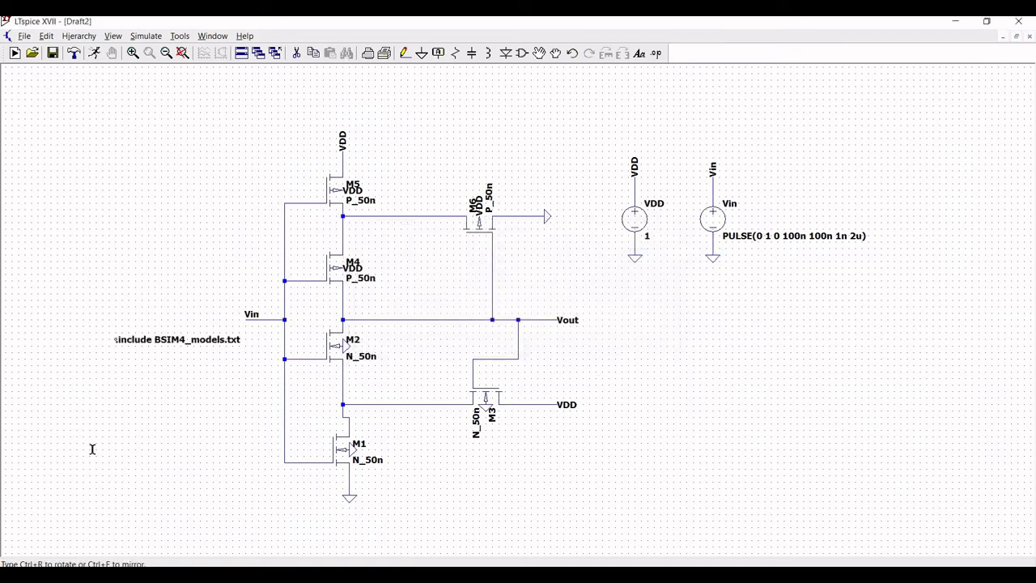
pyautogui.click(95, 484)
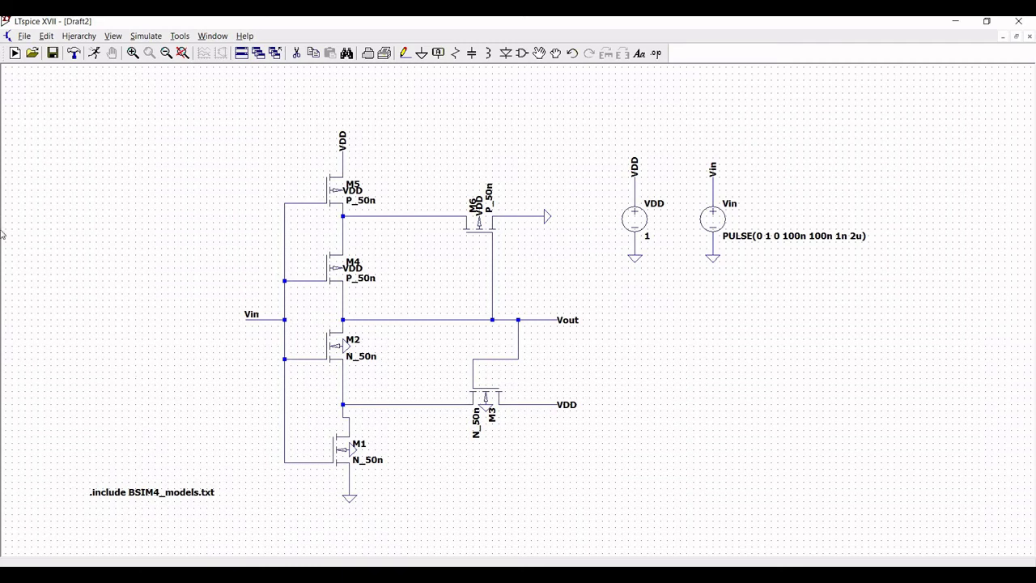
# Step: Add a transient analysis with 200n stop time, placing '.tran 200n' above the .include line
pyautogui.click(49, 37)
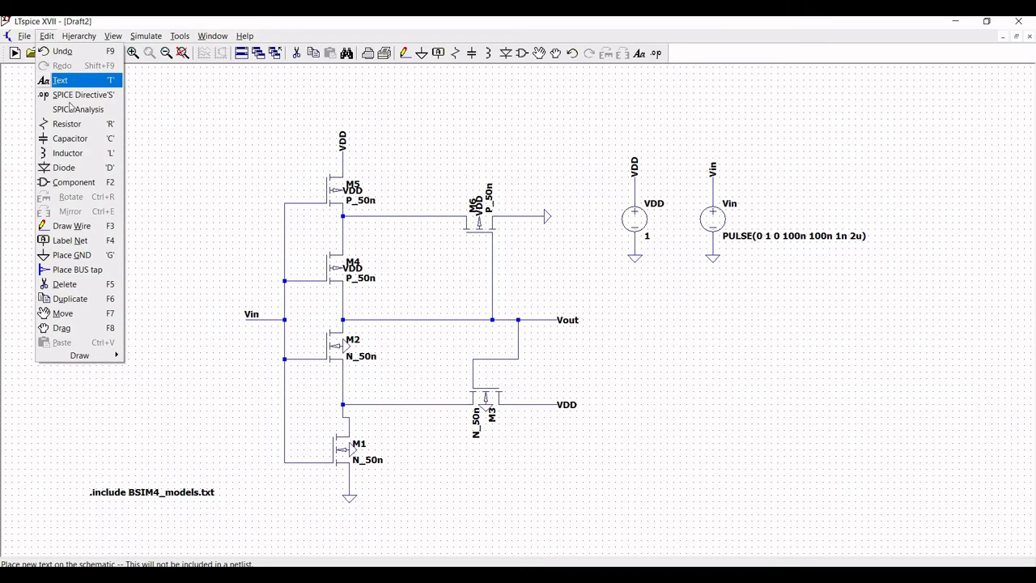
pyautogui.click(74, 110)
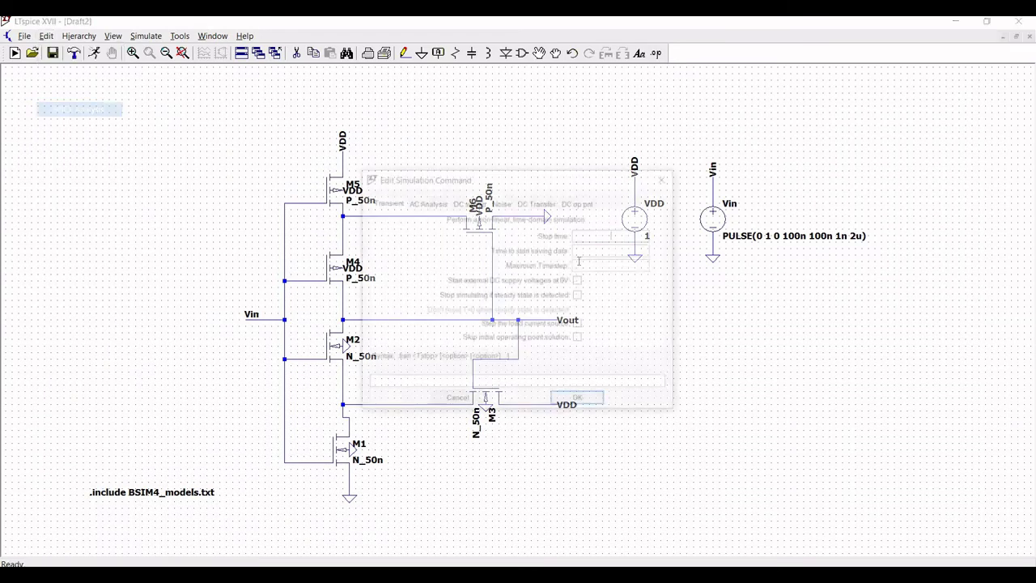
pyautogui.write('200')
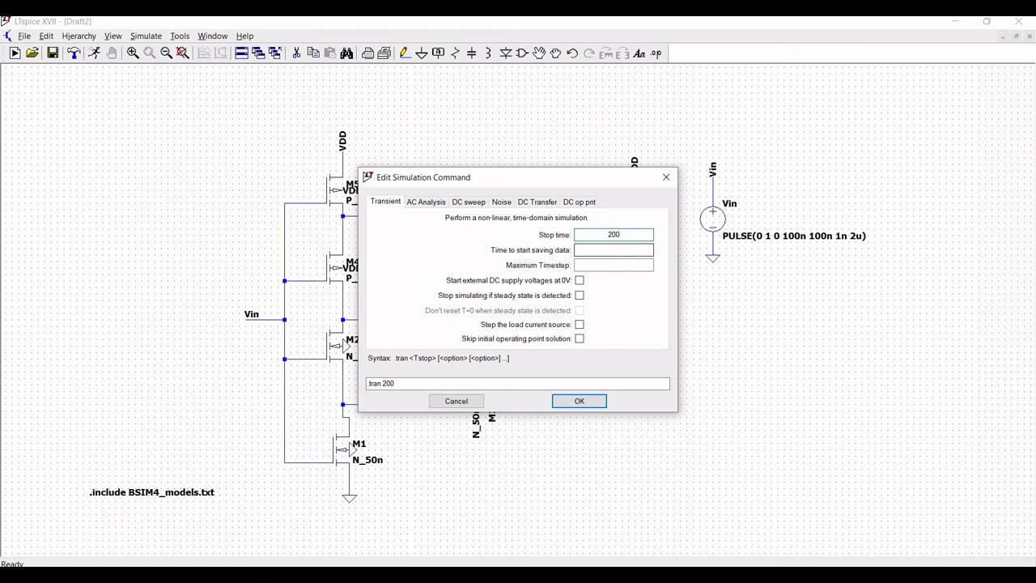
pyautogui.write('n')
pyautogui.press('Return')
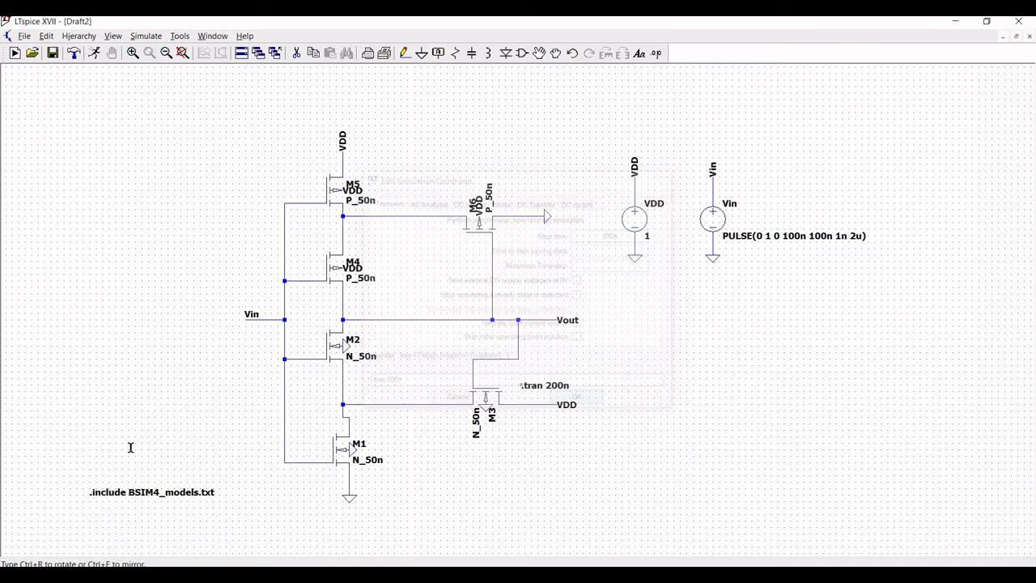
pyautogui.click(91, 476)
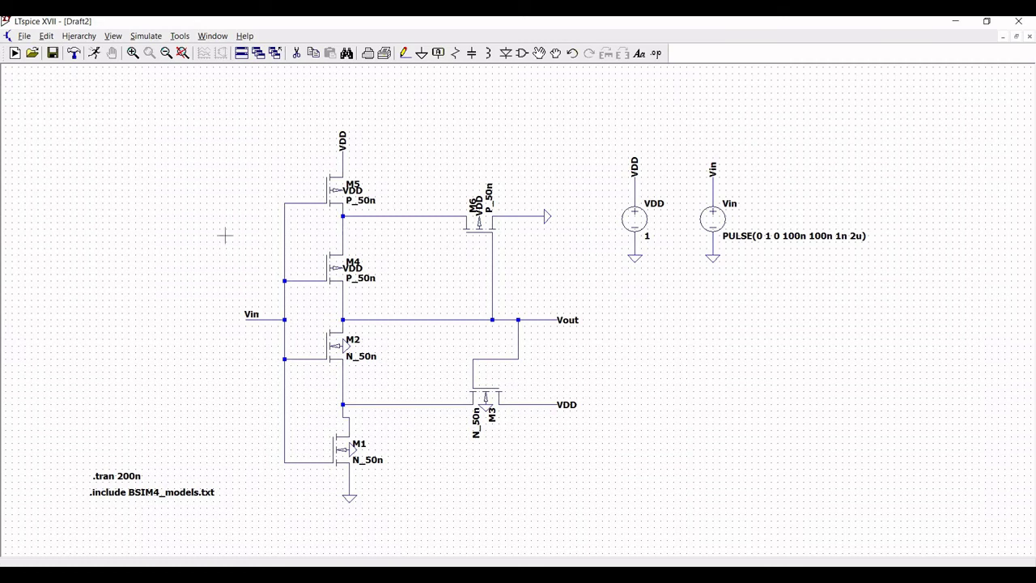
pyautogui.hotkey('ctrl', 's')
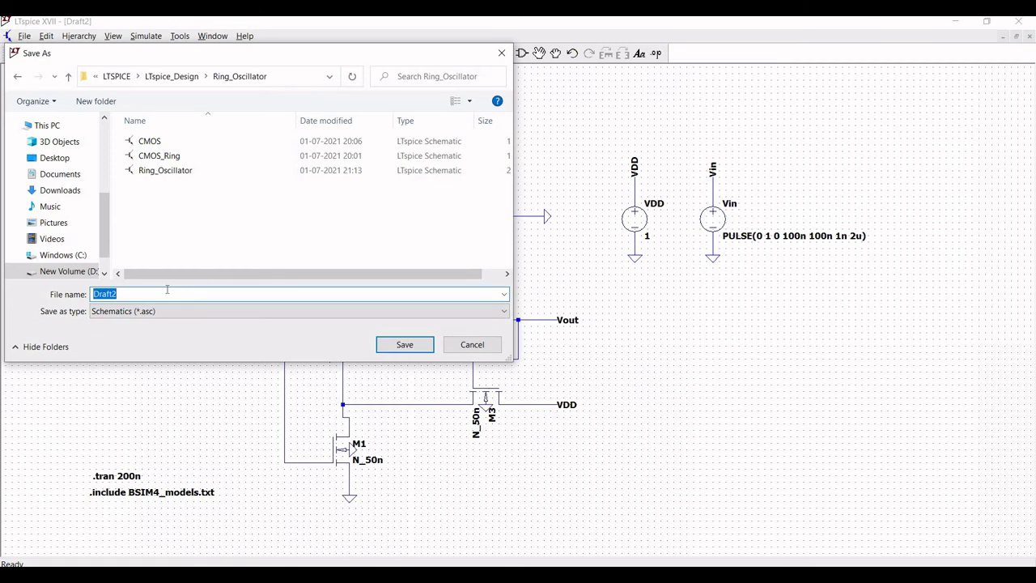
# Step: Save the schematic under the file name Schmit_Trigger
pyautogui.write('Schmit_Trigger')
pyautogui.click(395, 344)
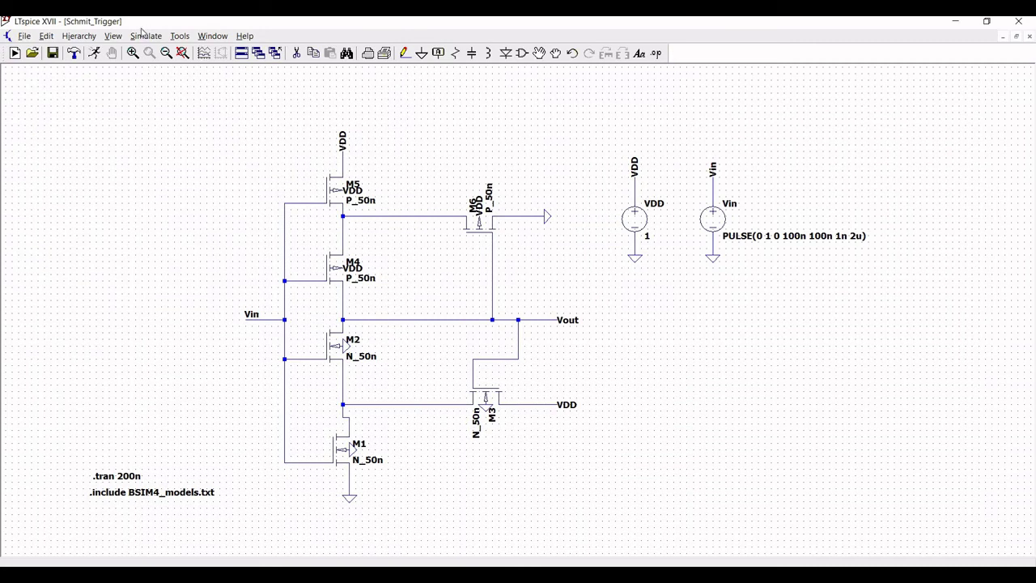
# Step: Run the 200 ns transient simulation and plot the V(vin) and V(vout) waveforms
pyautogui.click(100, 56)
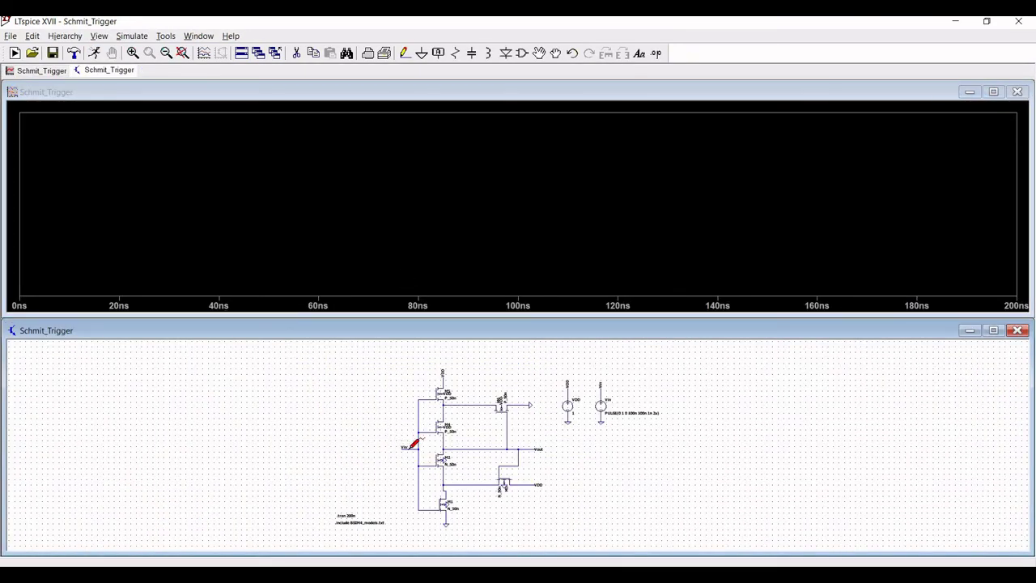
pyautogui.click(410, 447)
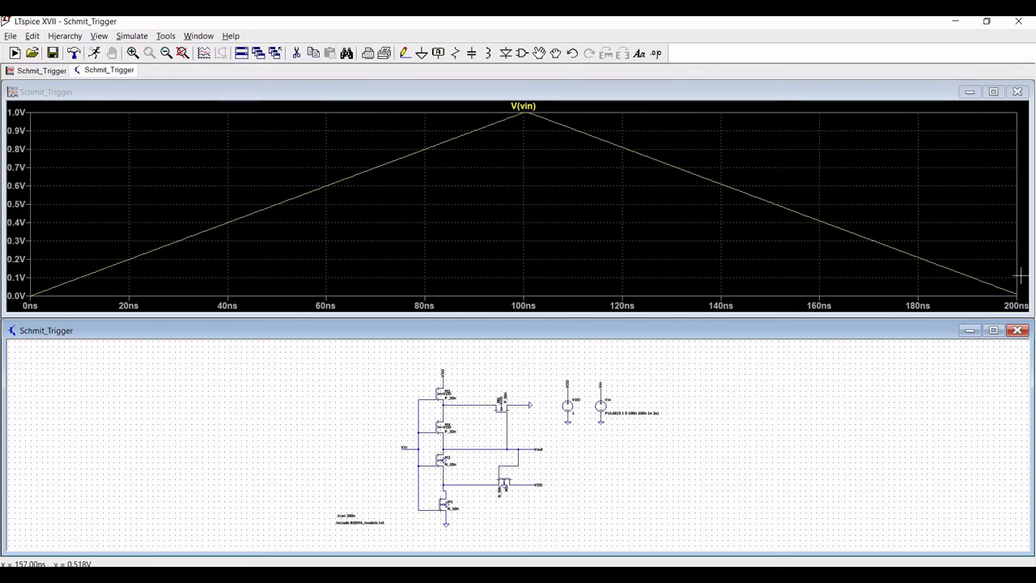
pyautogui.click(538, 445)
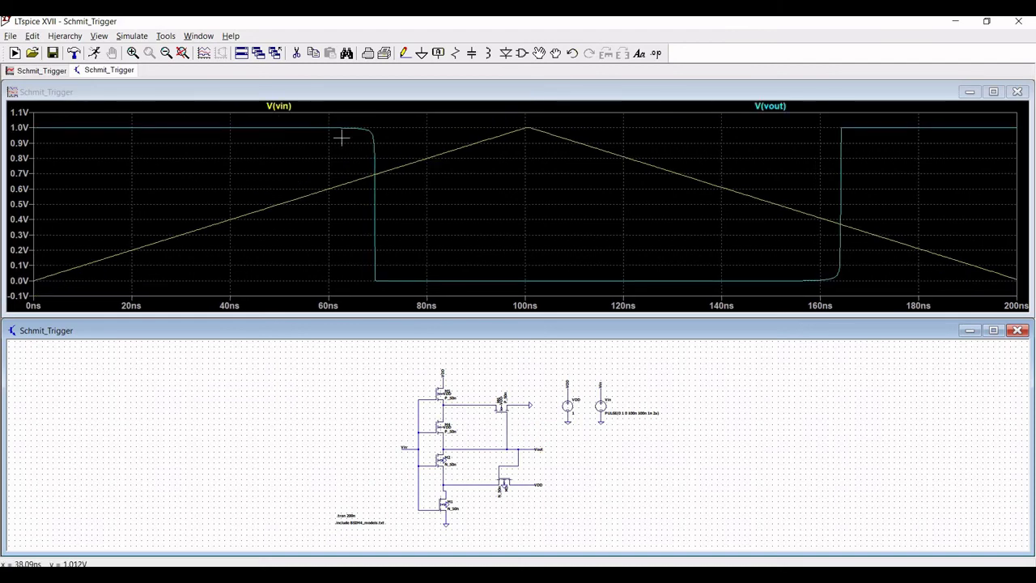